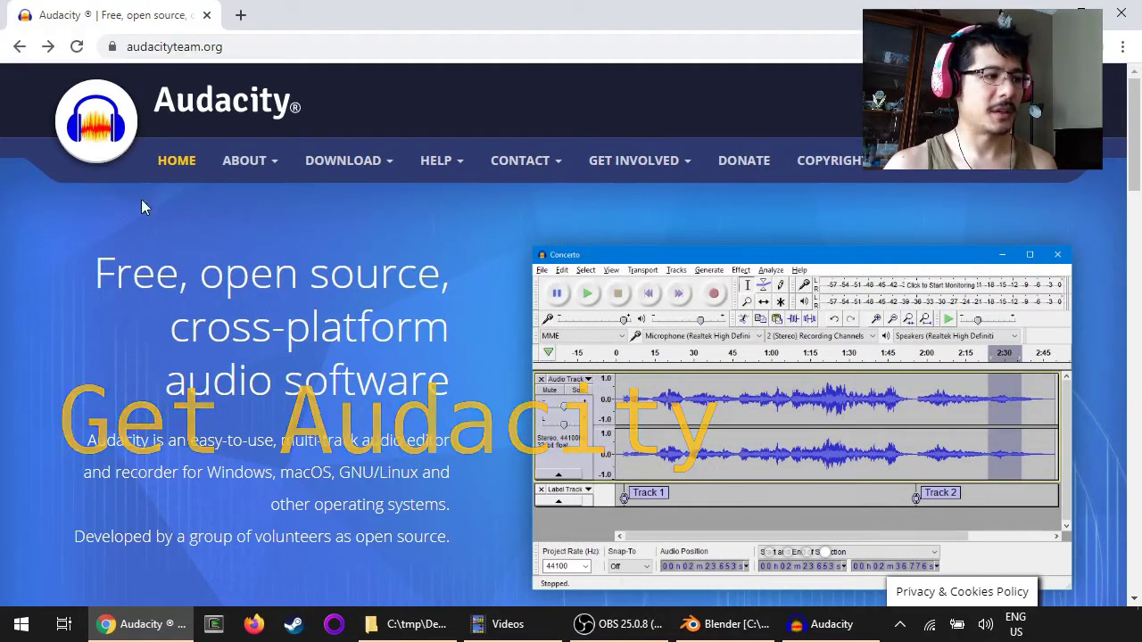
Check the audacityteam.org address and the platform downloads offered for Audacity.
click(287, 46)
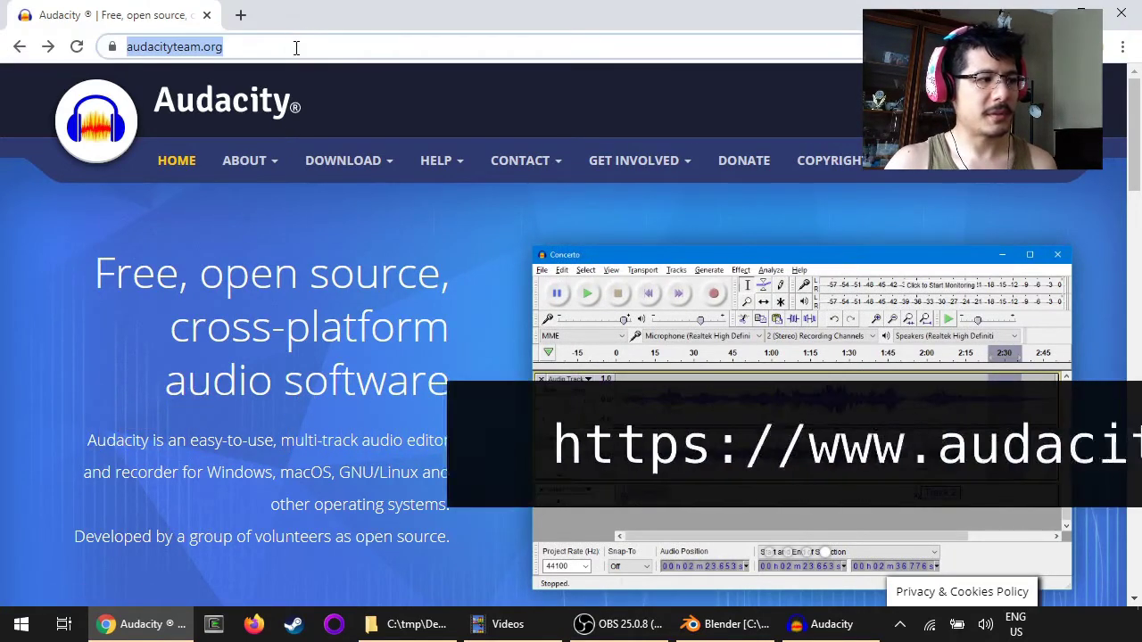
mouse_move(362, 158)
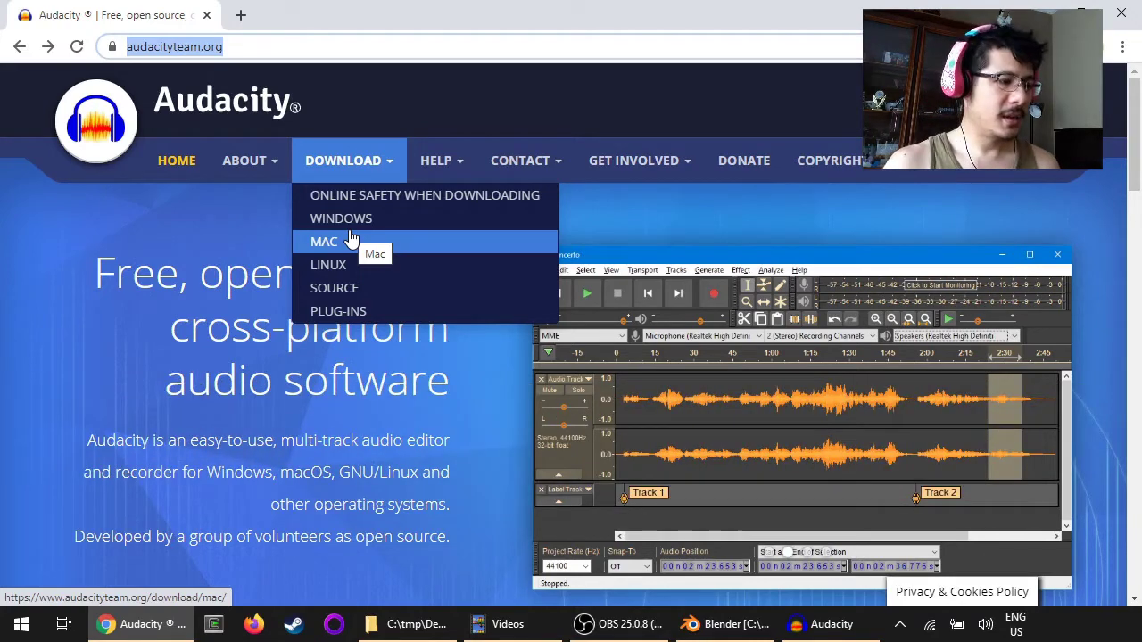
click(207, 269)
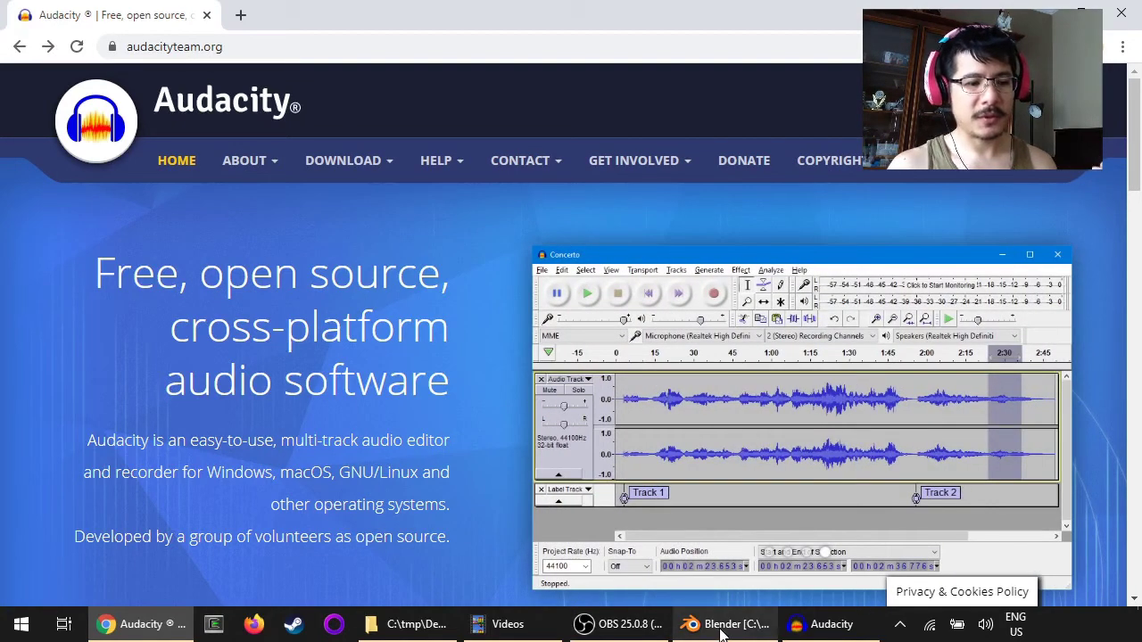
Switch to Blender and select the vokoscreen recording's sound strip in the video sequencer to view its strip properties.
mouse_move(722, 629)
click(727, 549)
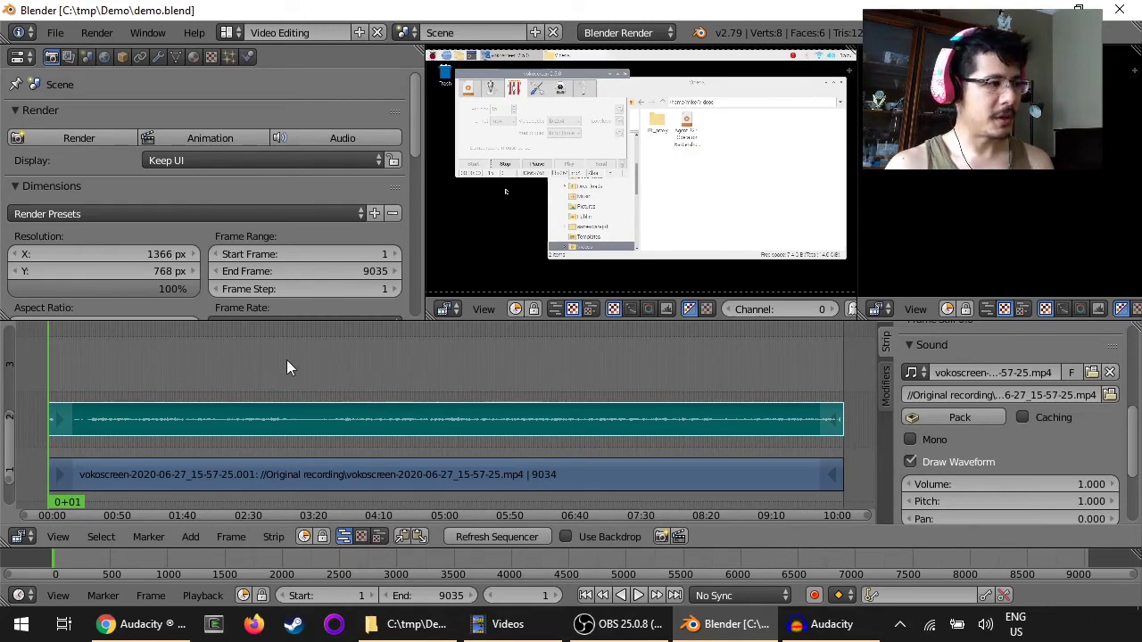
right_click(389, 430)
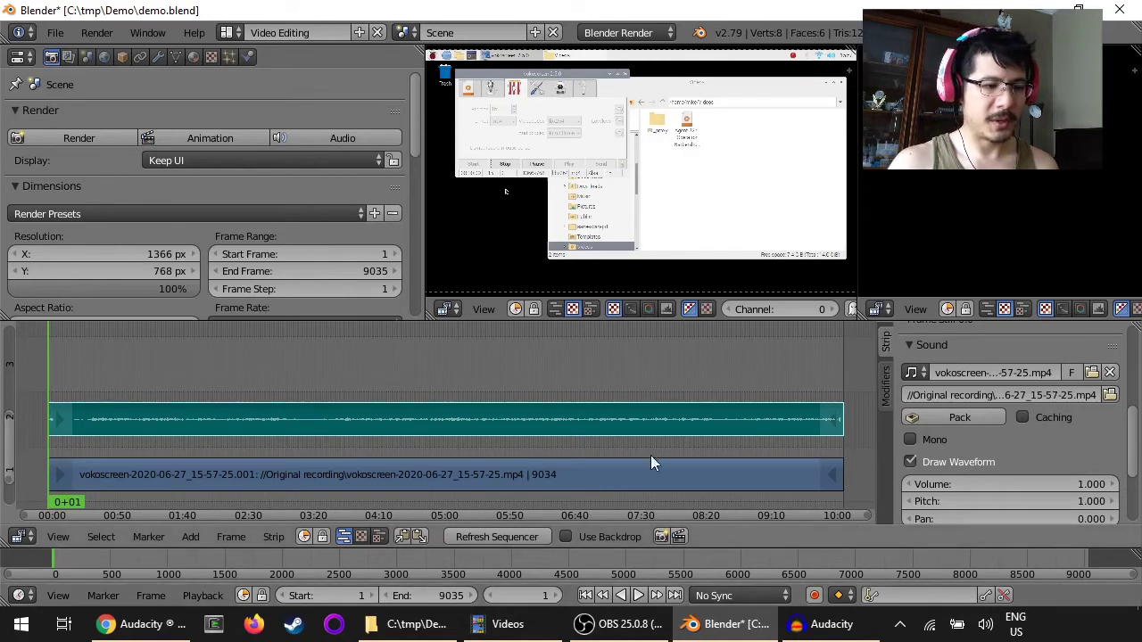
drag(1131, 426, 1127, 358)
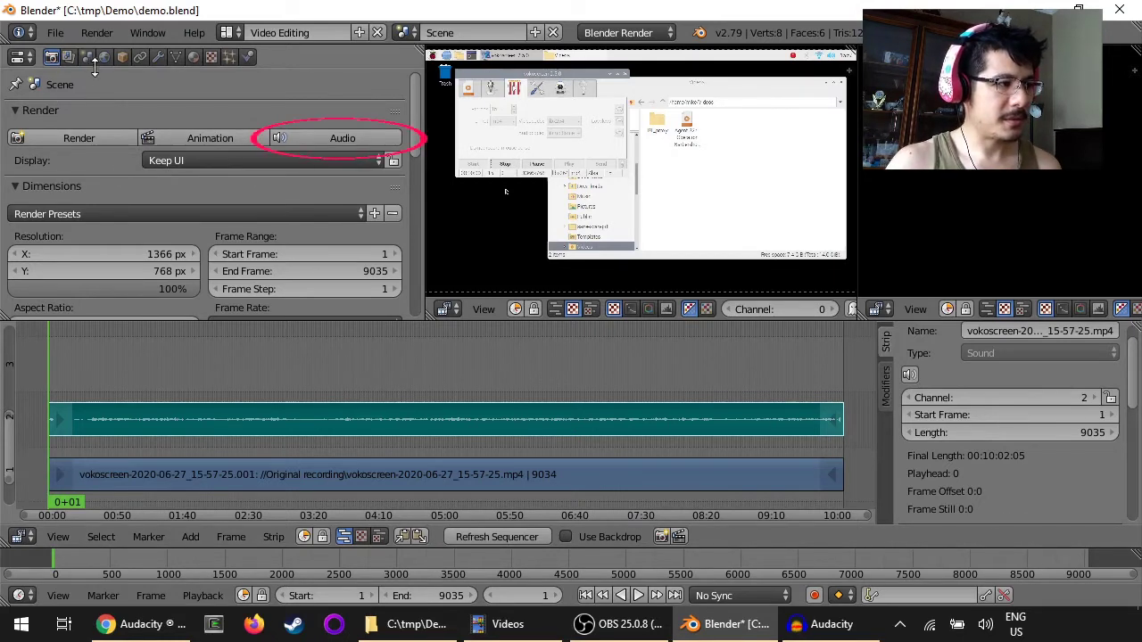
Mix down the project's audio to a FLAC file named export.flac in C:\tmp\Demo.
click(348, 139)
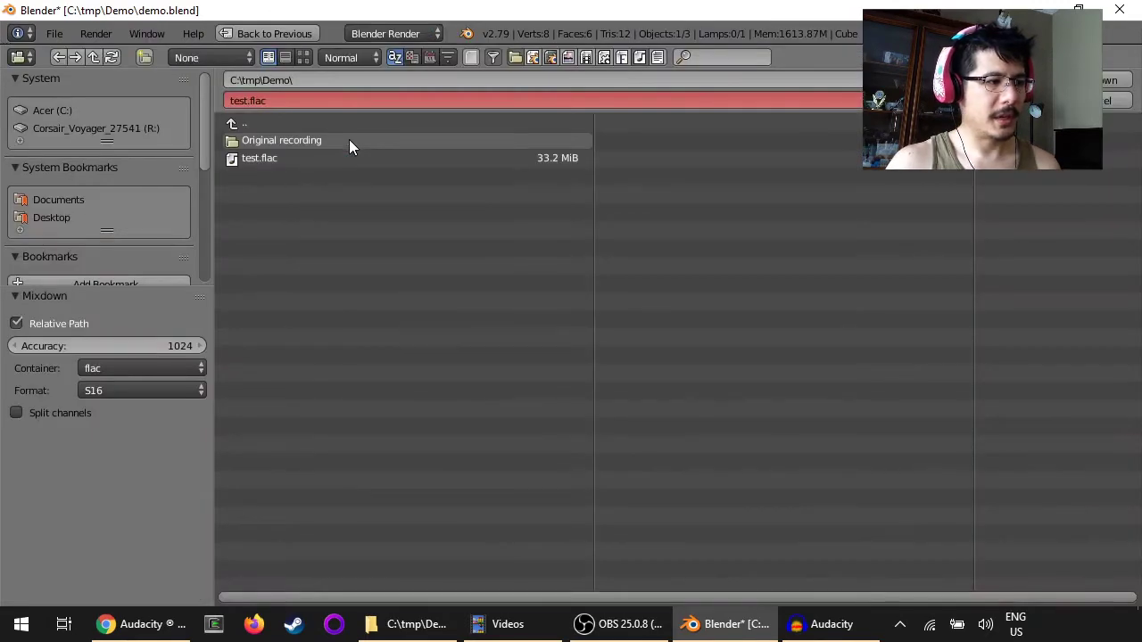
click(306, 99)
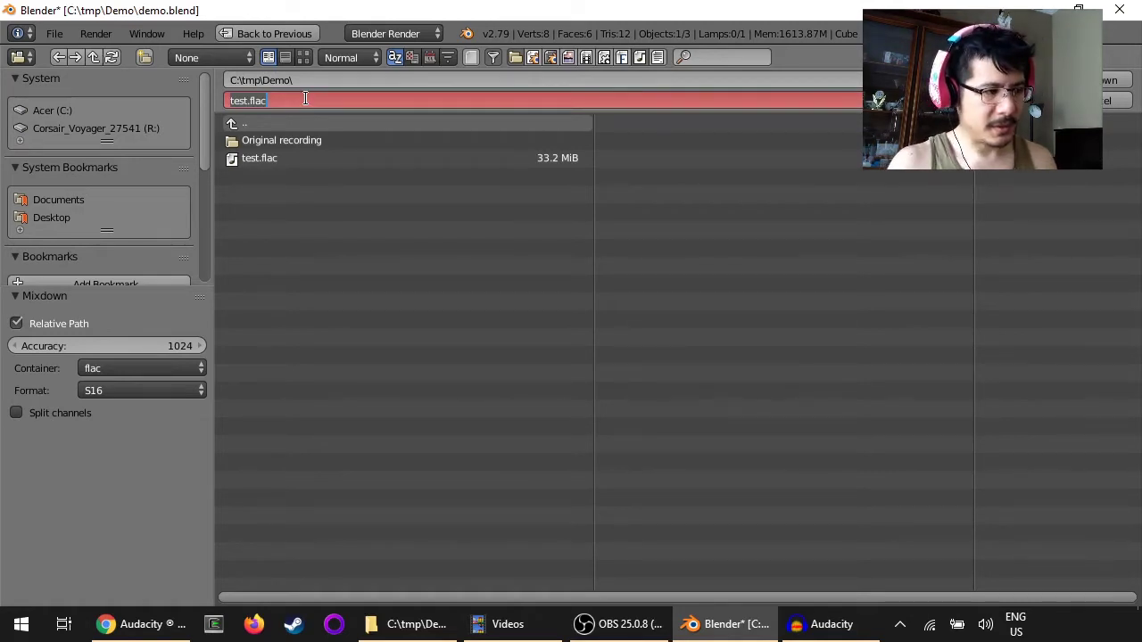
text(export)
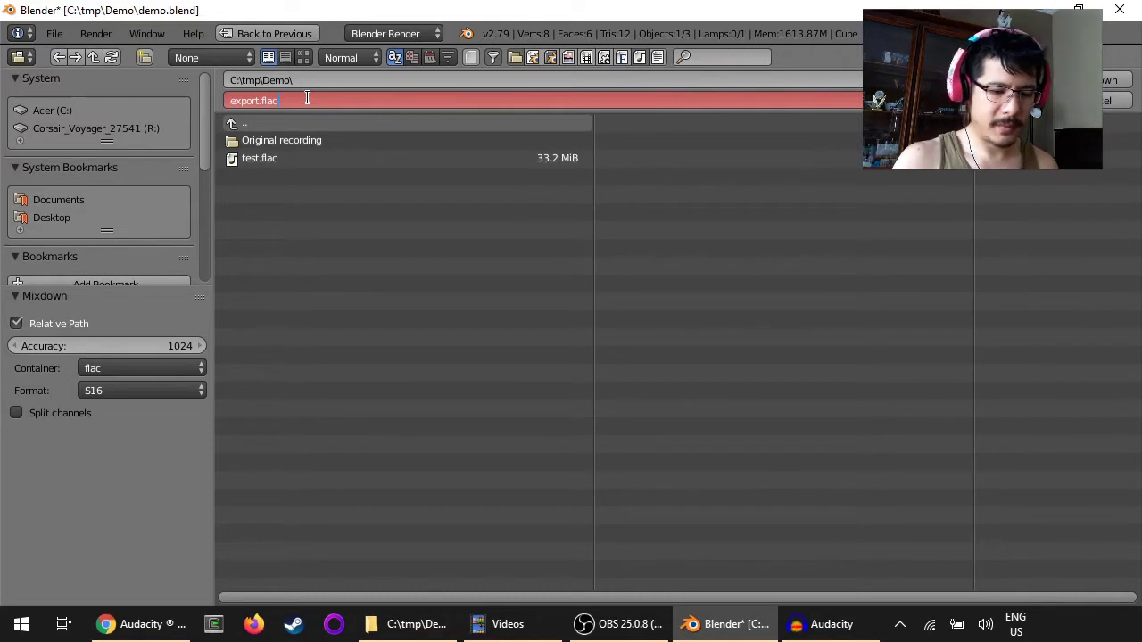
key(Return)
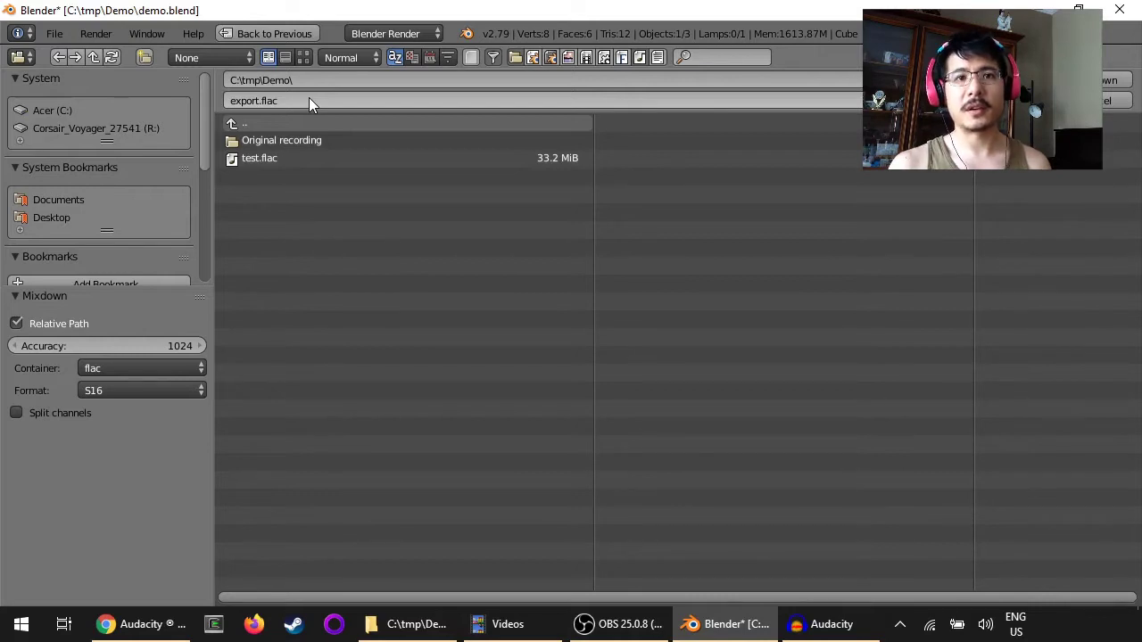
key(Return)
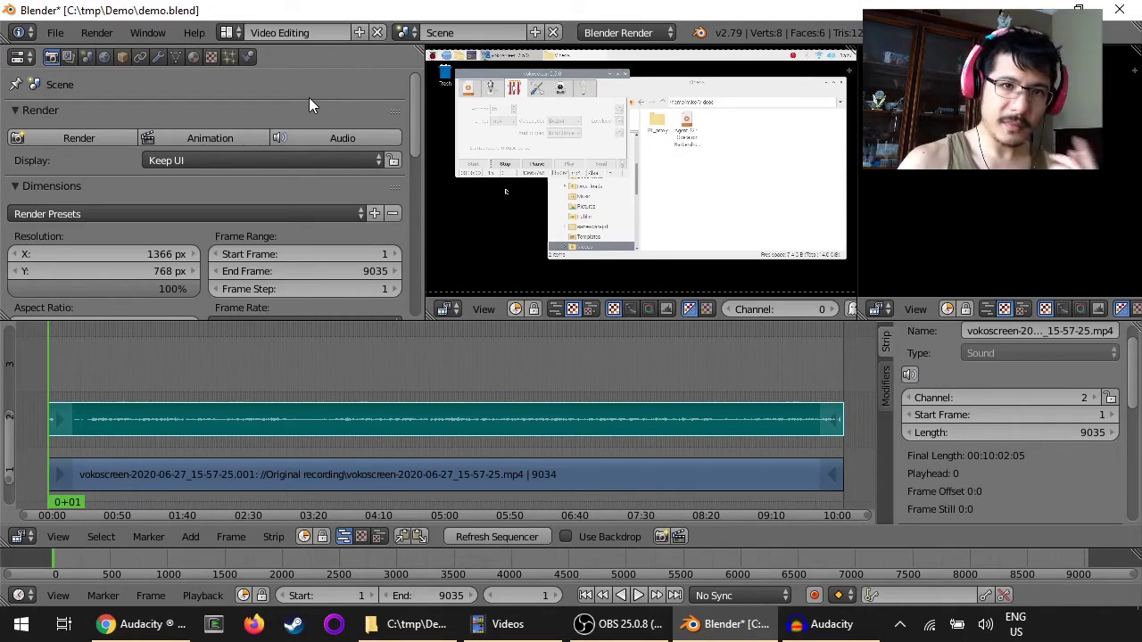
Switch to Audacity and open export.flac from the Demo folder.
click(813, 624)
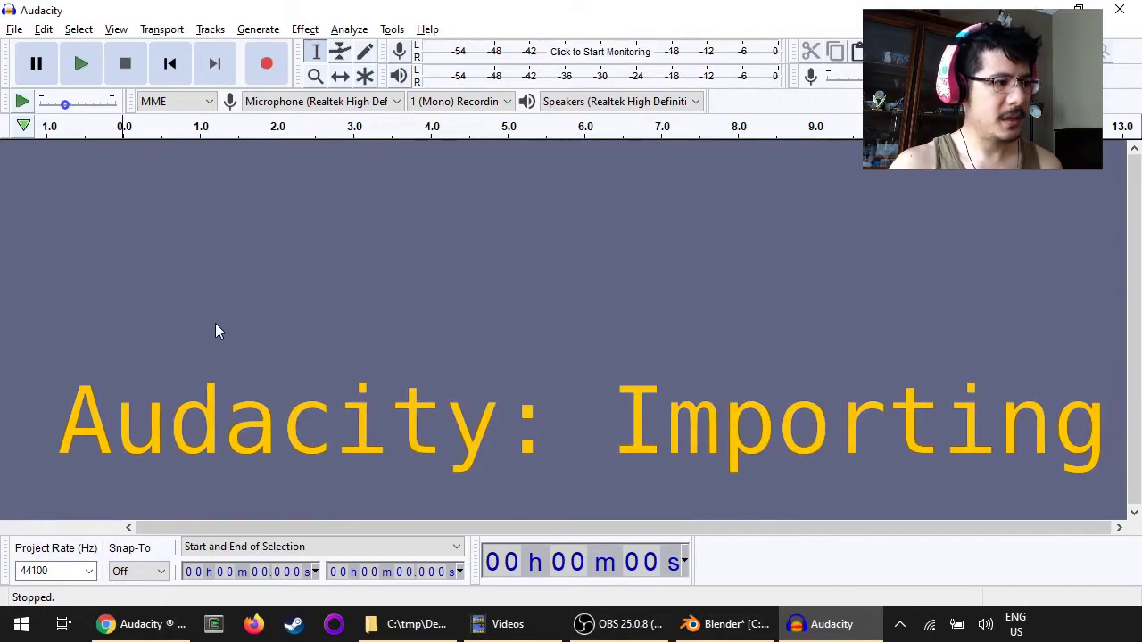
click(14, 30)
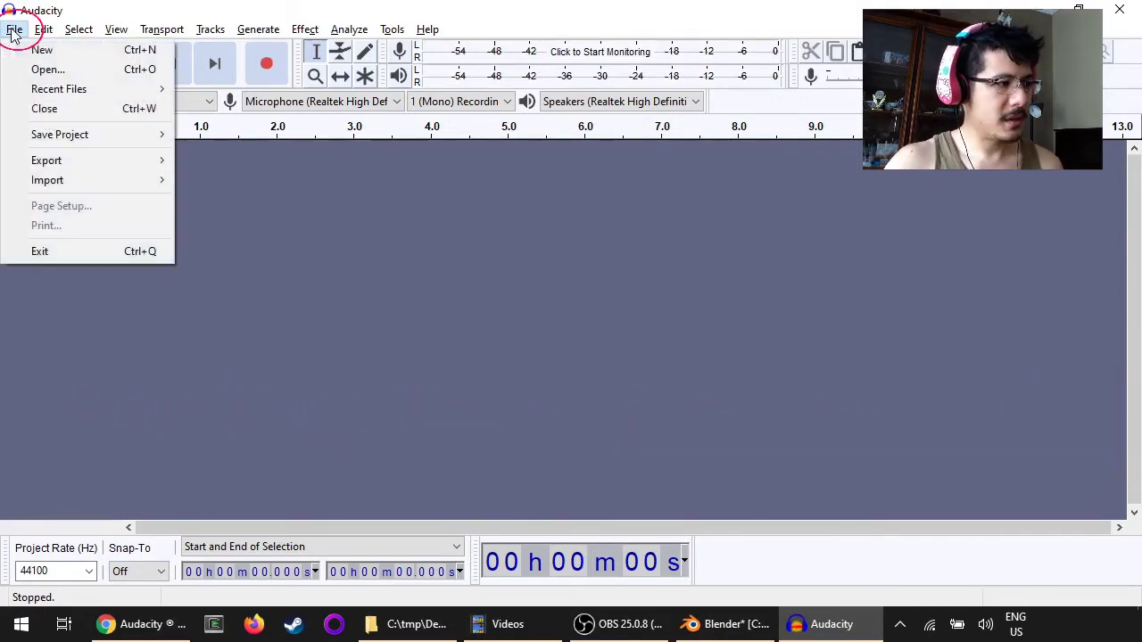
click(41, 71)
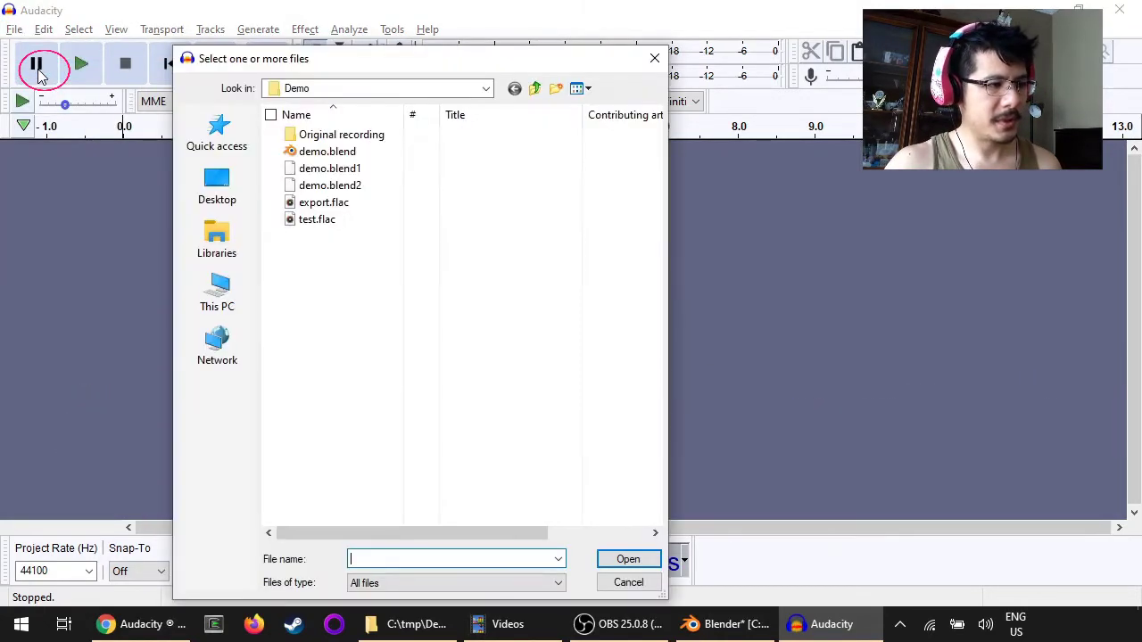
click(318, 204)
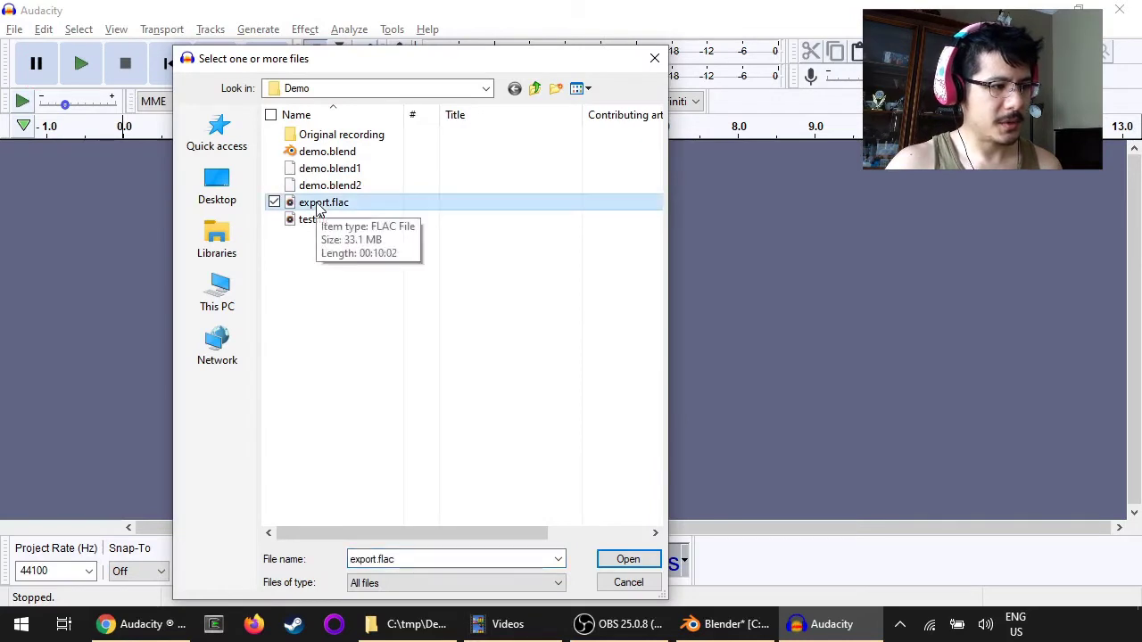
double_click(317, 206)
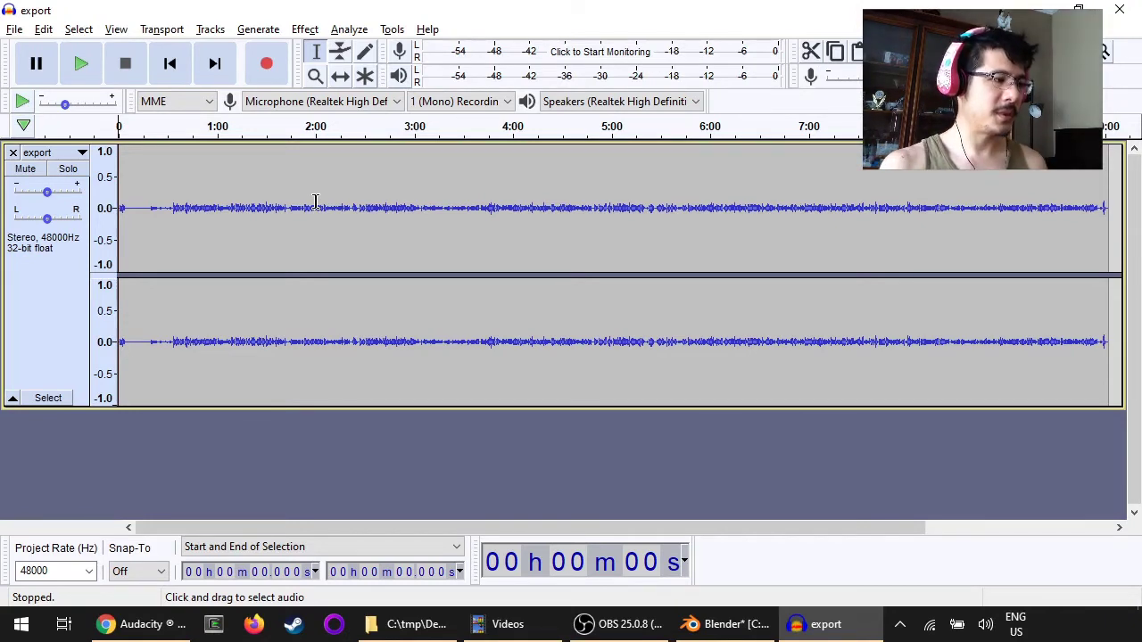
Select the whole export track and mix it from stereo down to mono.
click(53, 303)
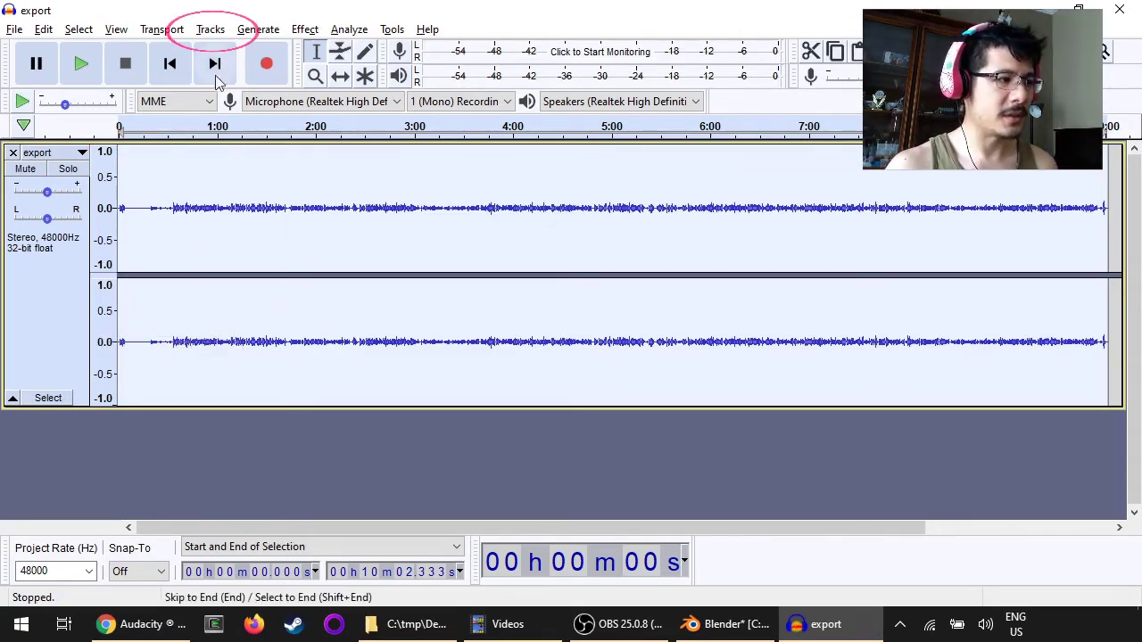
click(210, 29)
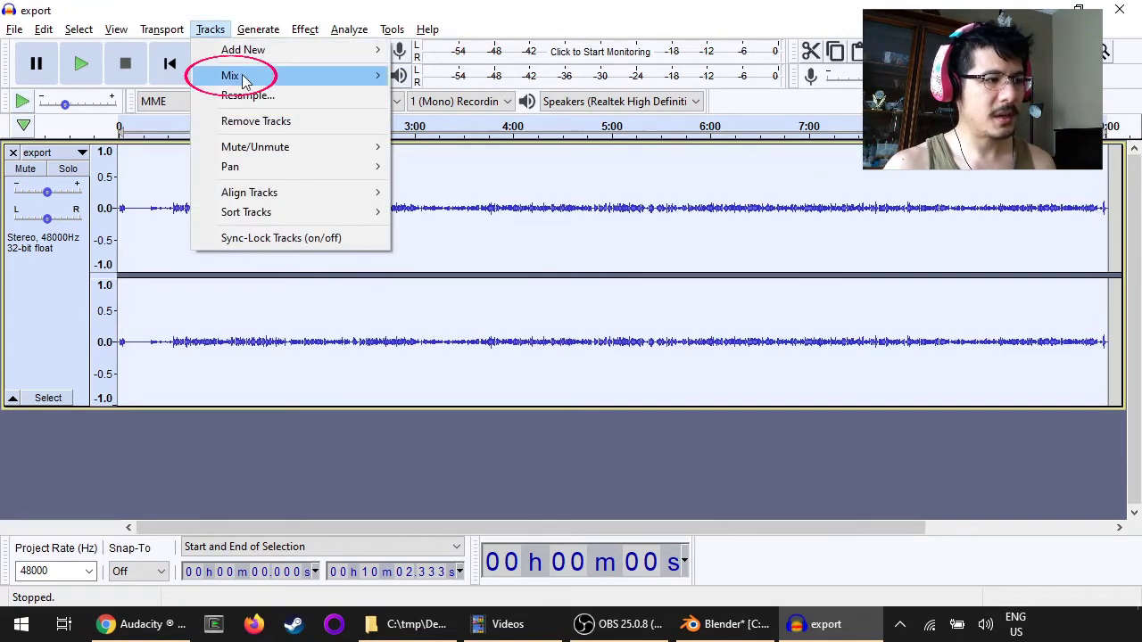
mouse_move(254, 78)
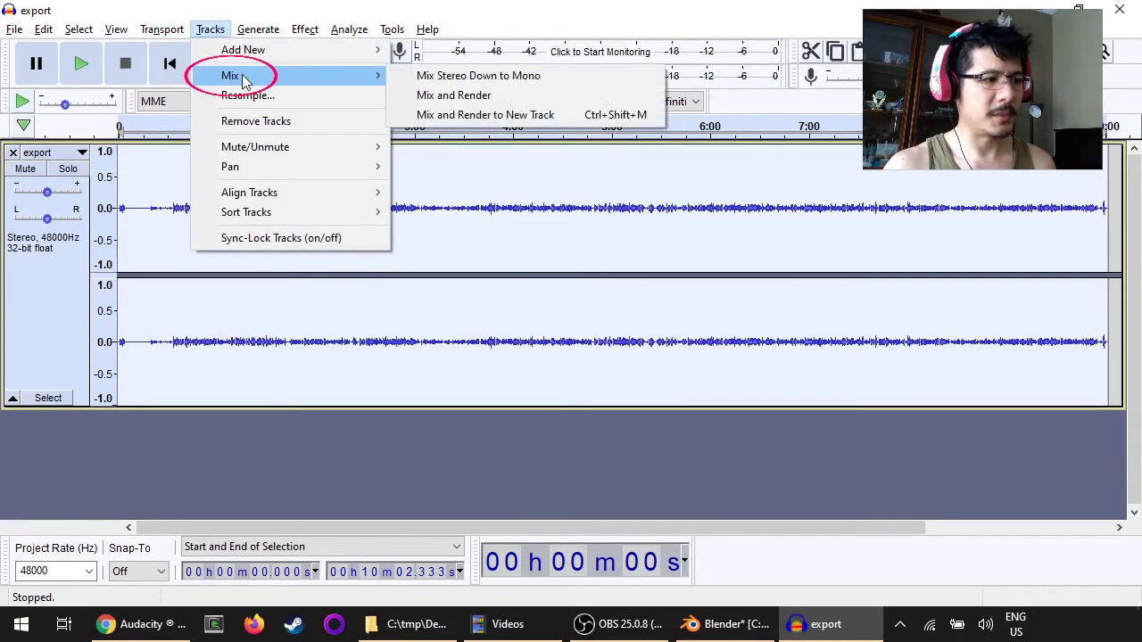
click(536, 80)
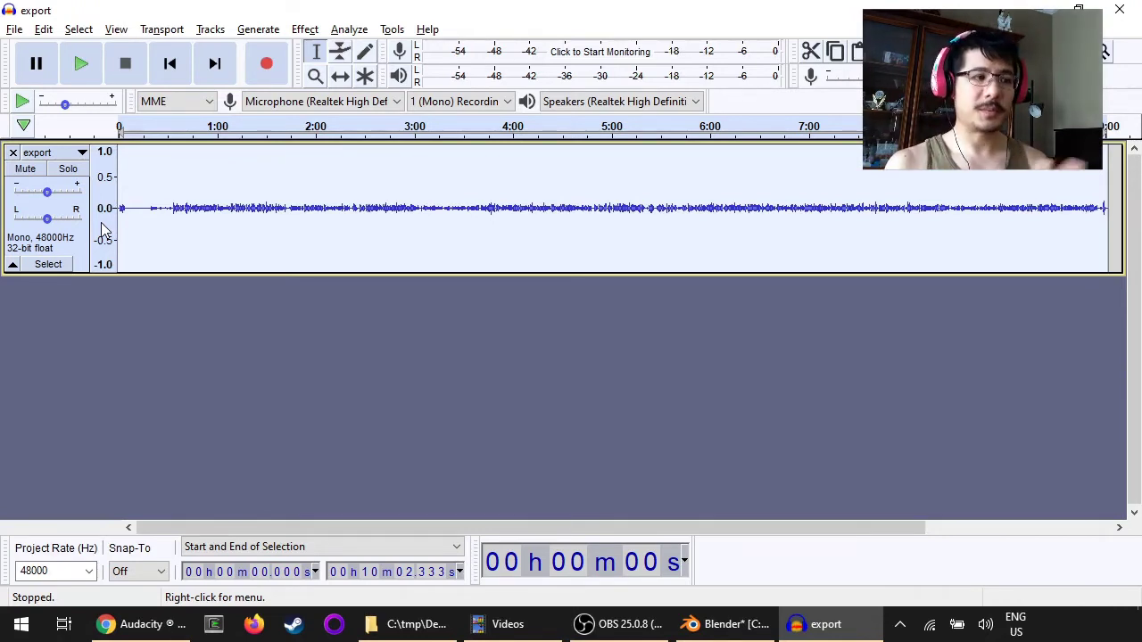
Play the beginning of the mono track to judge its sound, and stop playback.
click(82, 64)
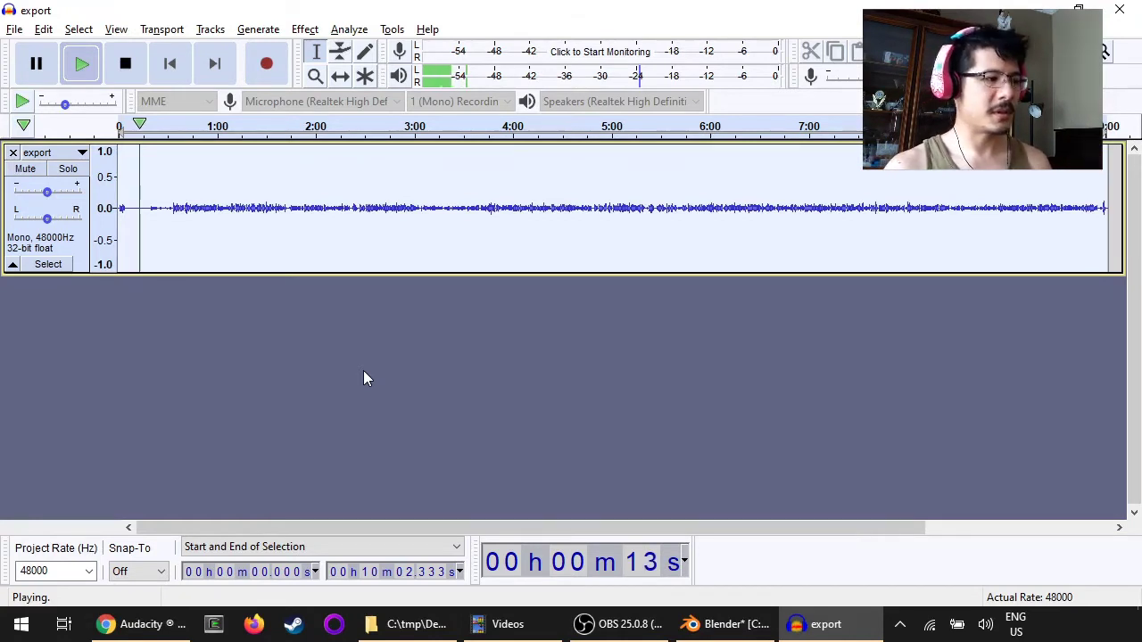
click(125, 63)
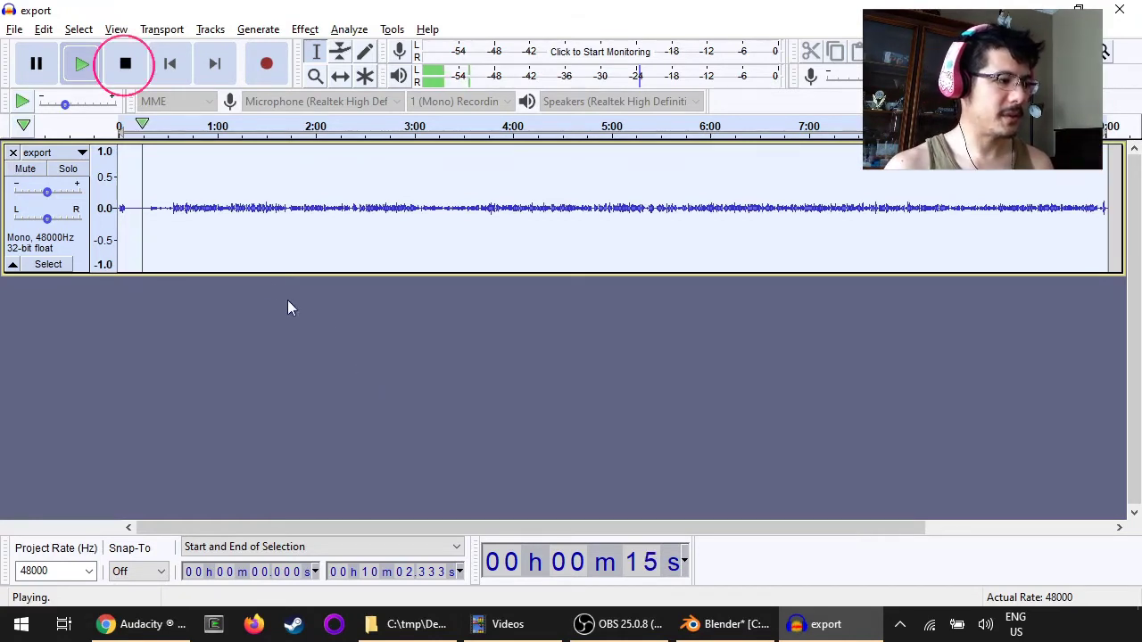
click(128, 64)
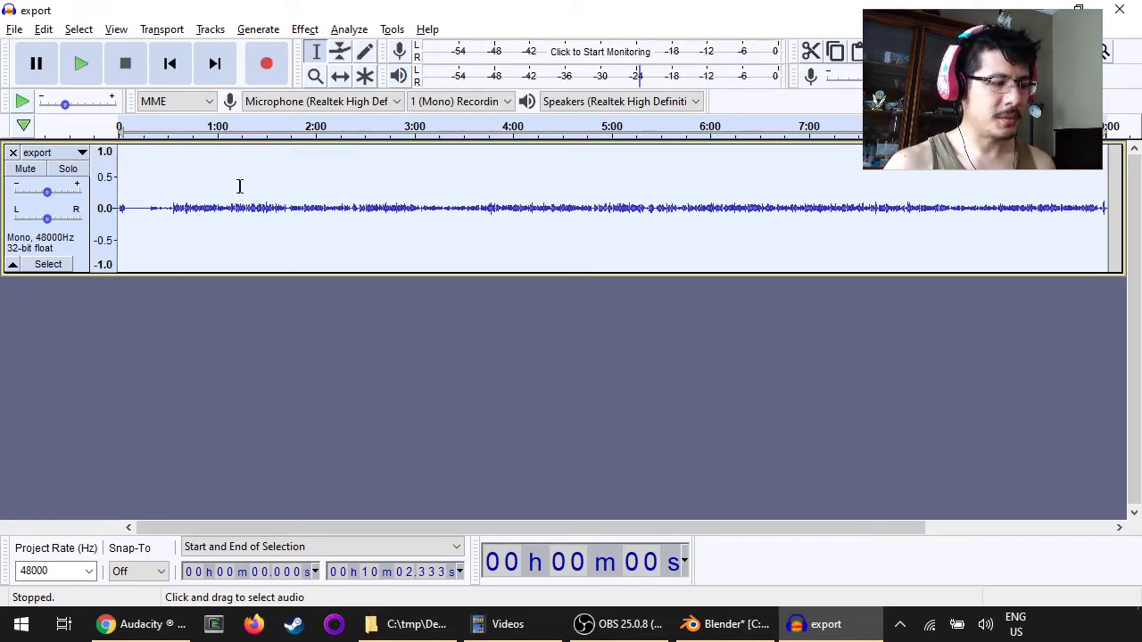
Select the entire track and amplify it by 18.872 dB to a new peak amplitude of 0.0 dB, without clipping.
drag(240, 185, 539, 191)
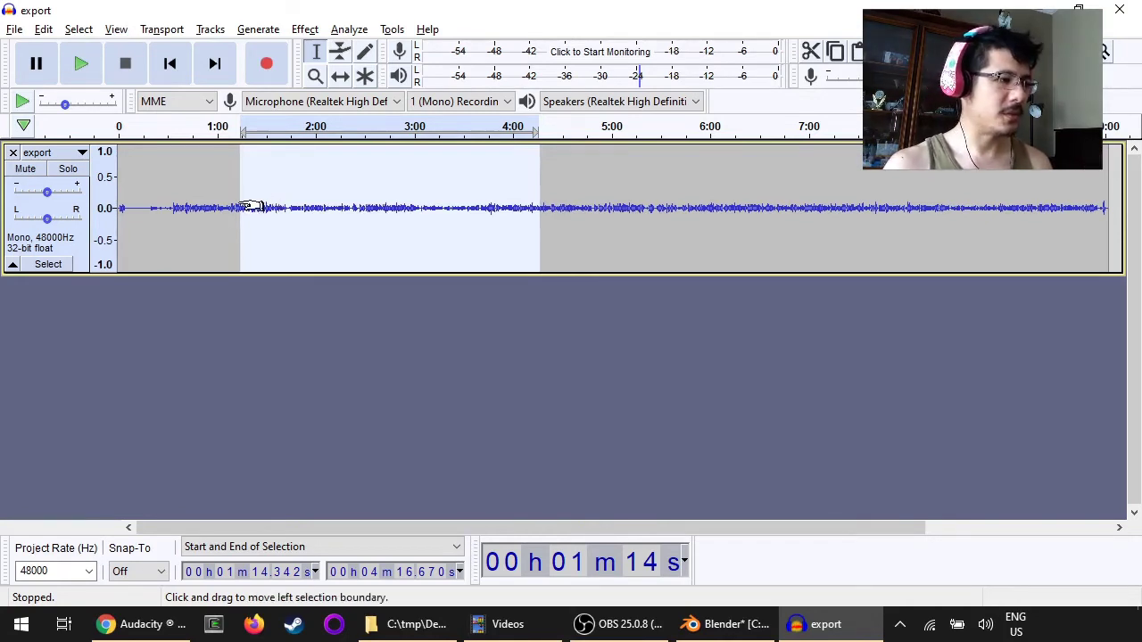
click(47, 250)
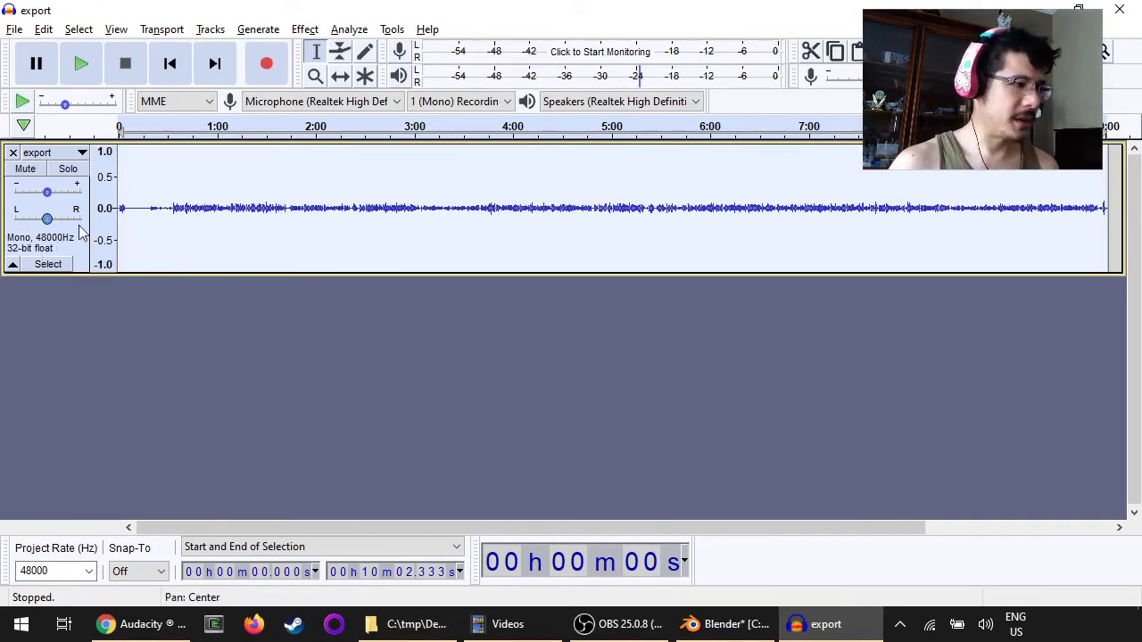
click(305, 29)
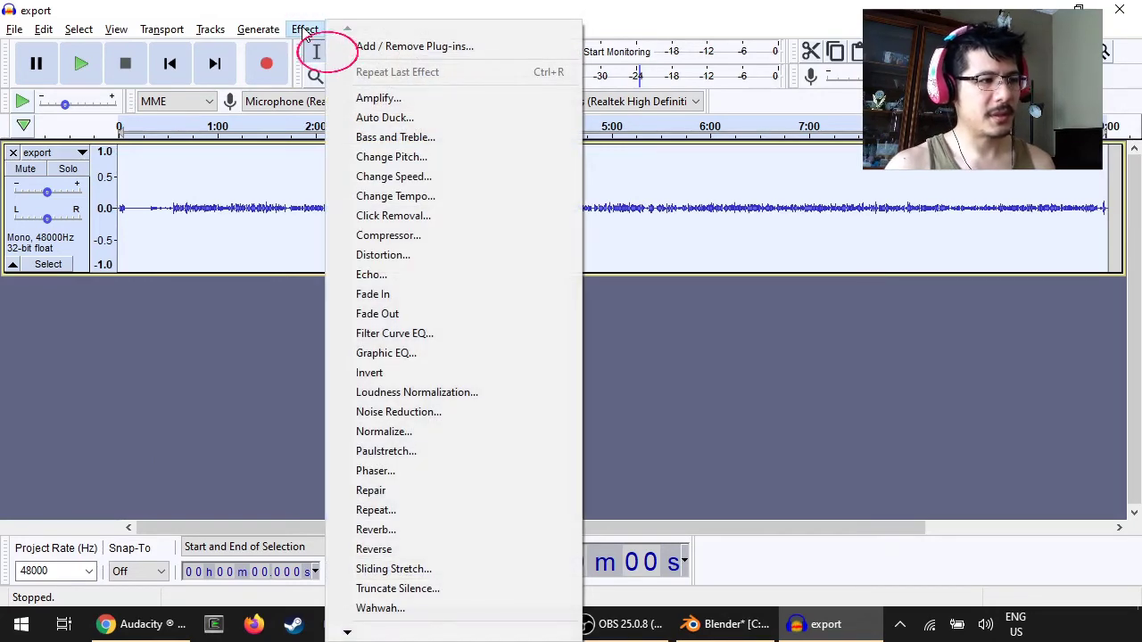
click(378, 98)
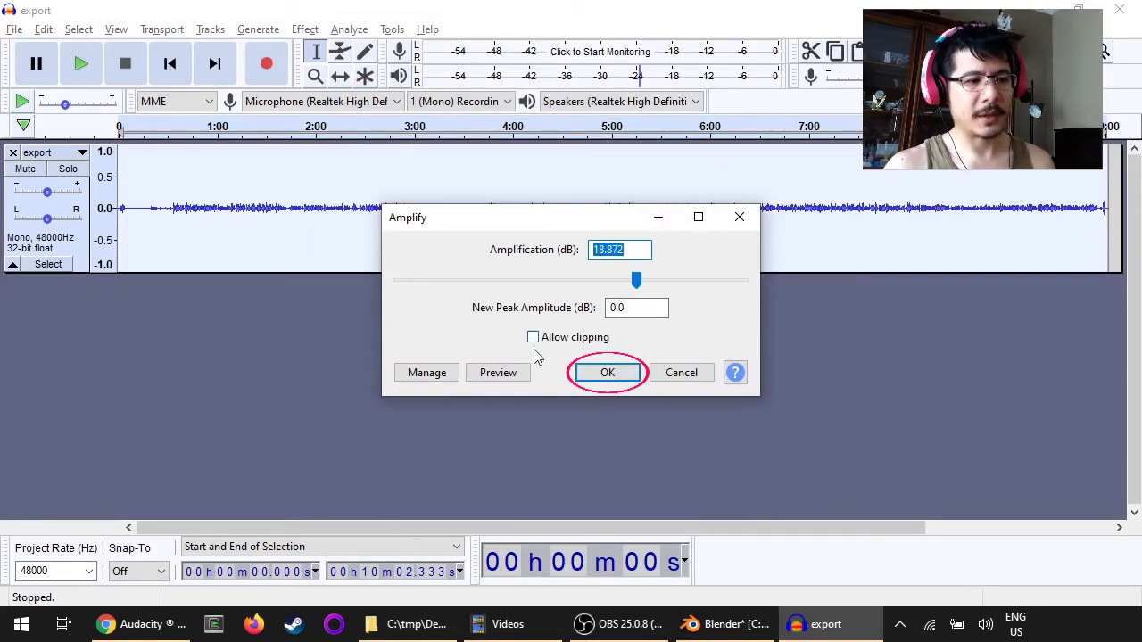
click(608, 380)
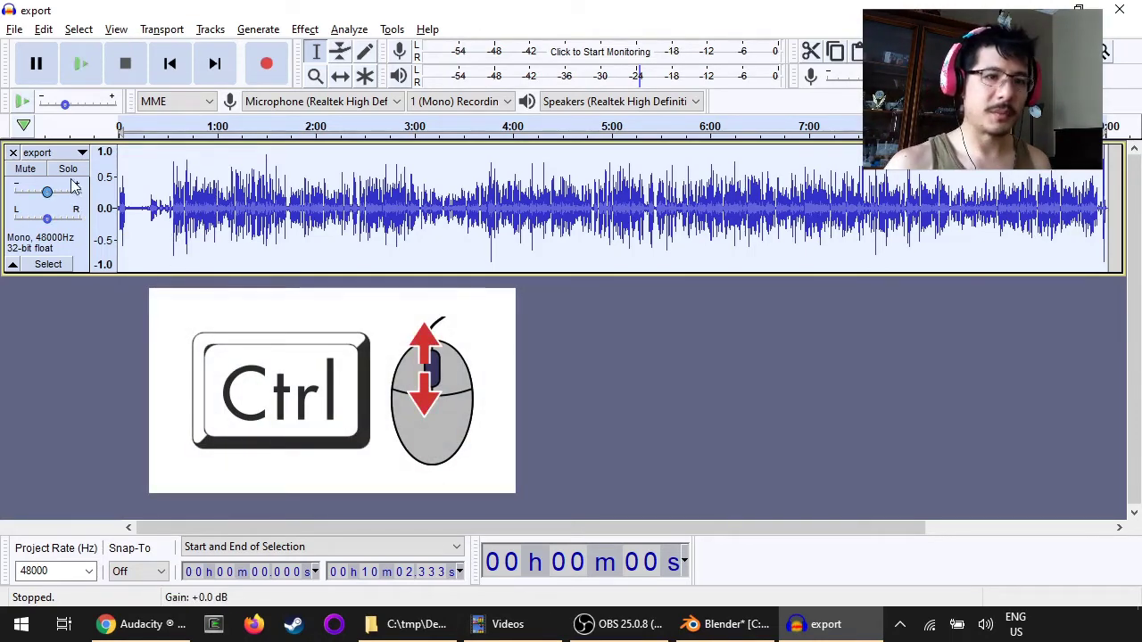
Select the quiet stretch near the track's start, from about 4.8 s to 18.9 s, and listen to its background noise.
scroll(138, 221, up, 3)
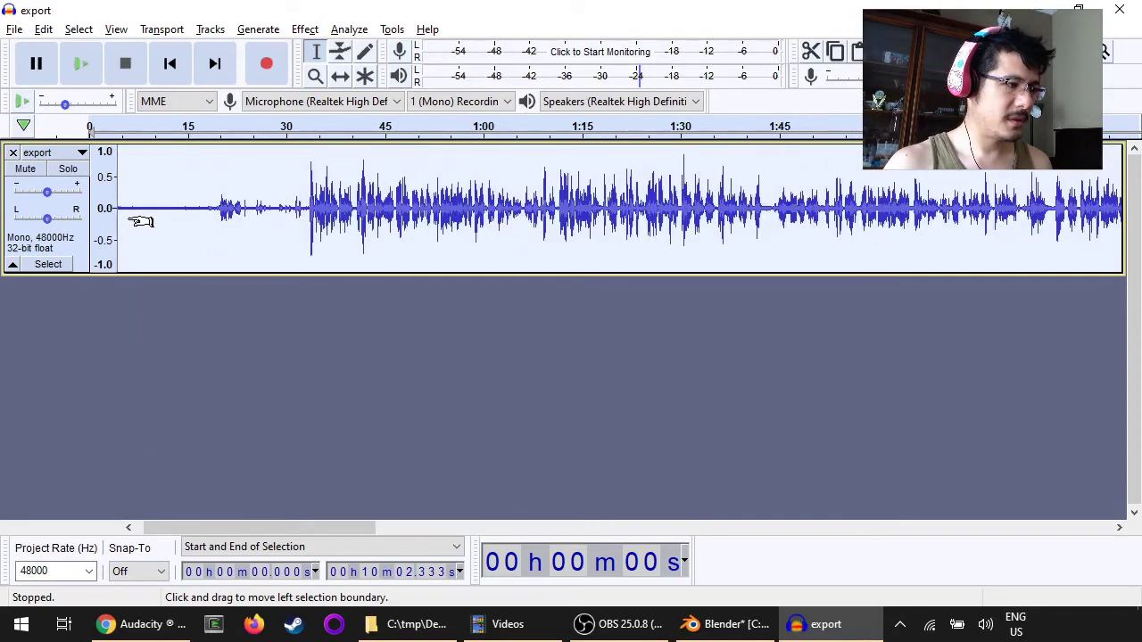
scroll(140, 221, up, 1)
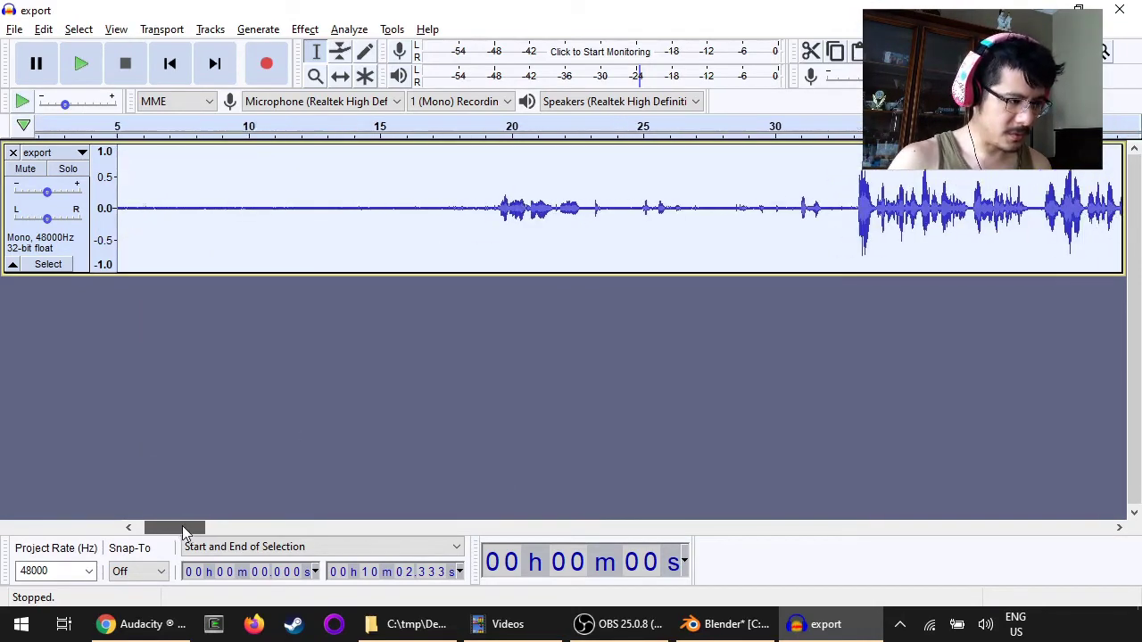
drag(185, 526, 177, 526)
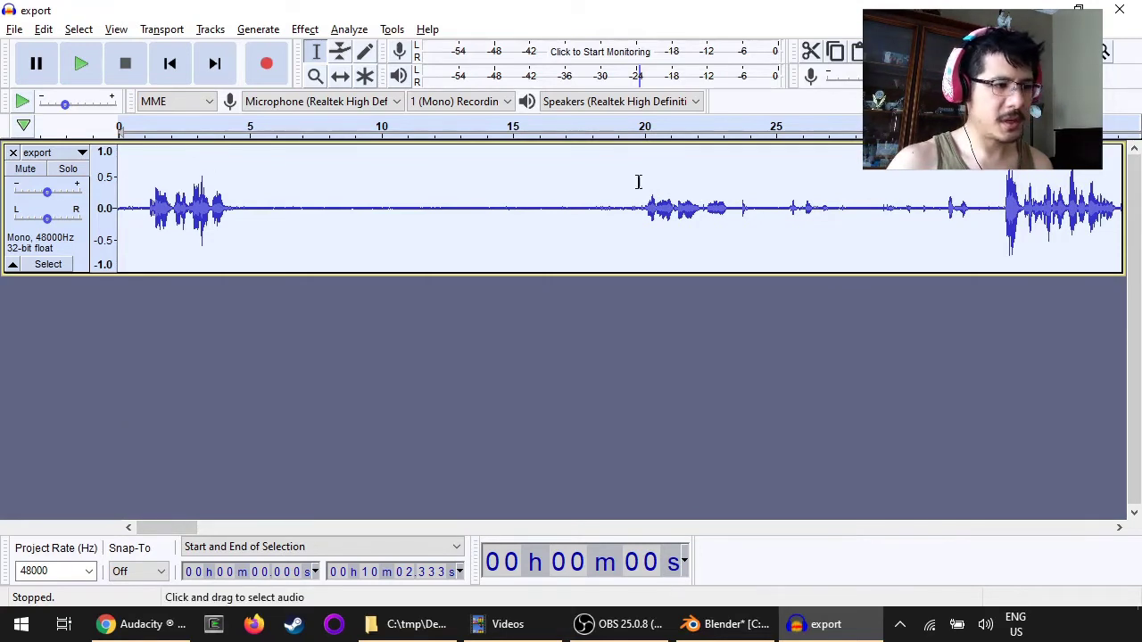
drag(246, 189, 614, 191)
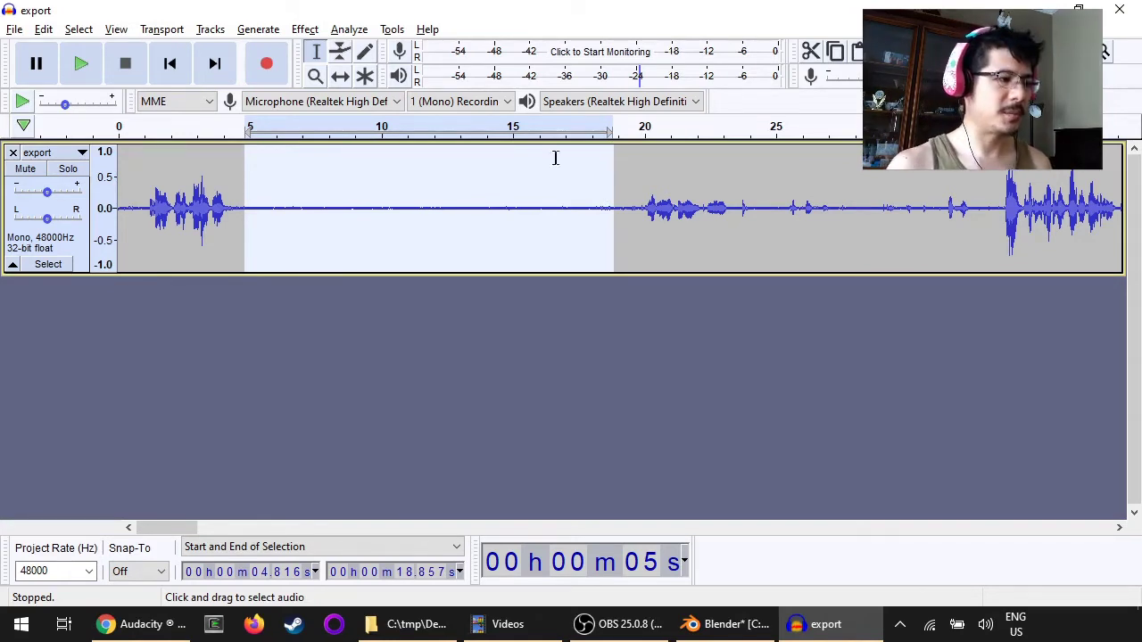
click(82, 66)
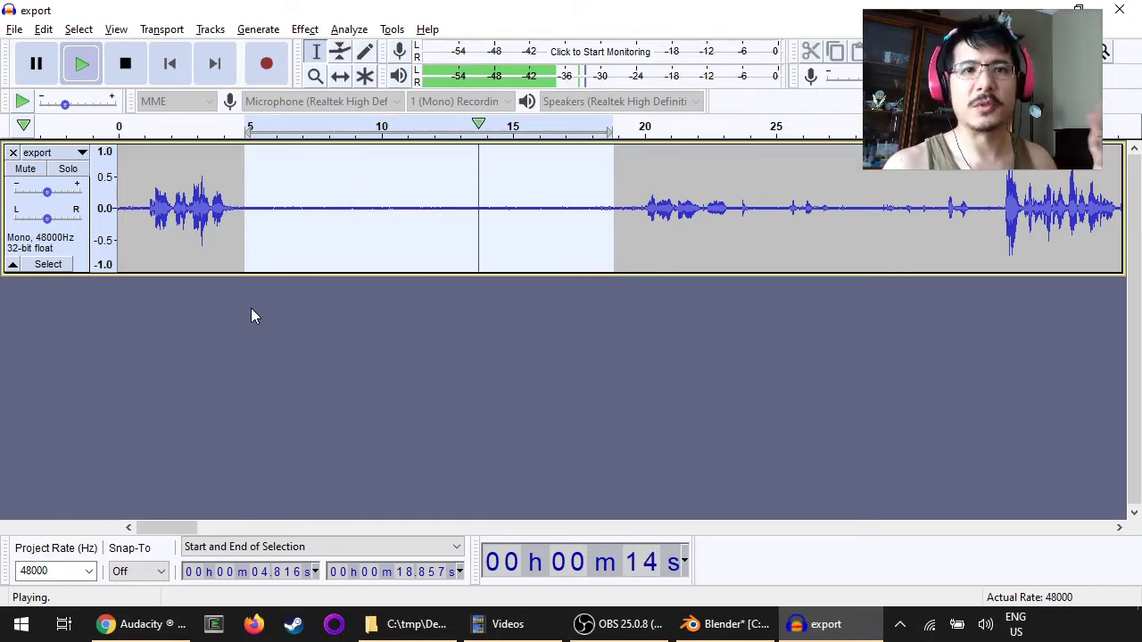
click(125, 63)
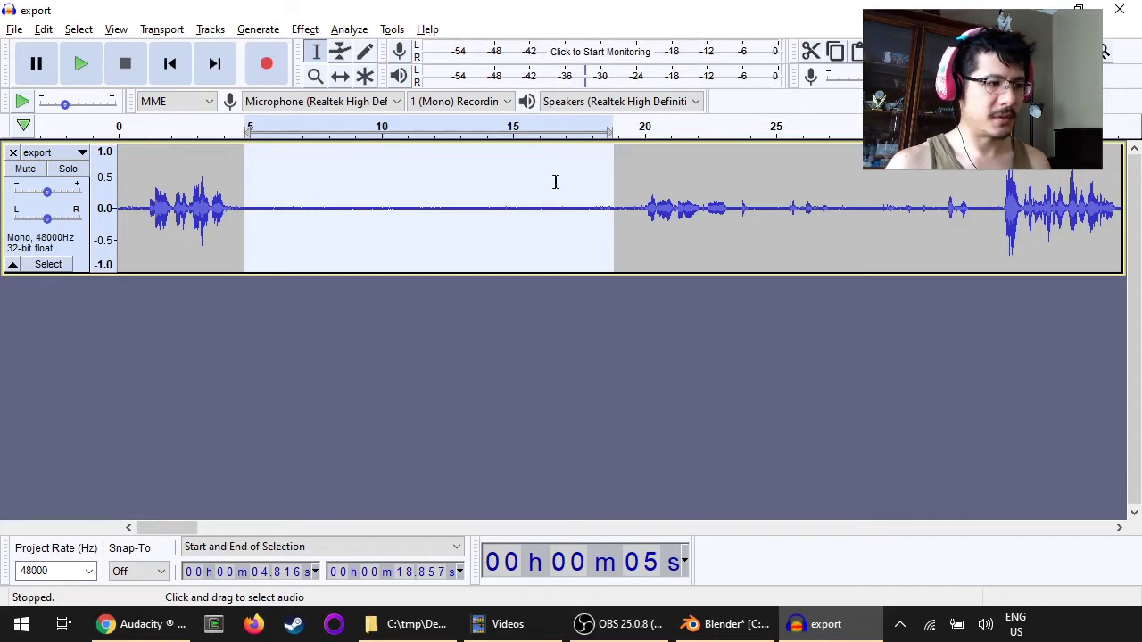
Select only the quiet stretch from about 4.9 s to 15.1 s and capture it as the Noise Reduction noise profile.
click(282, 173)
drag(248, 173, 516, 171)
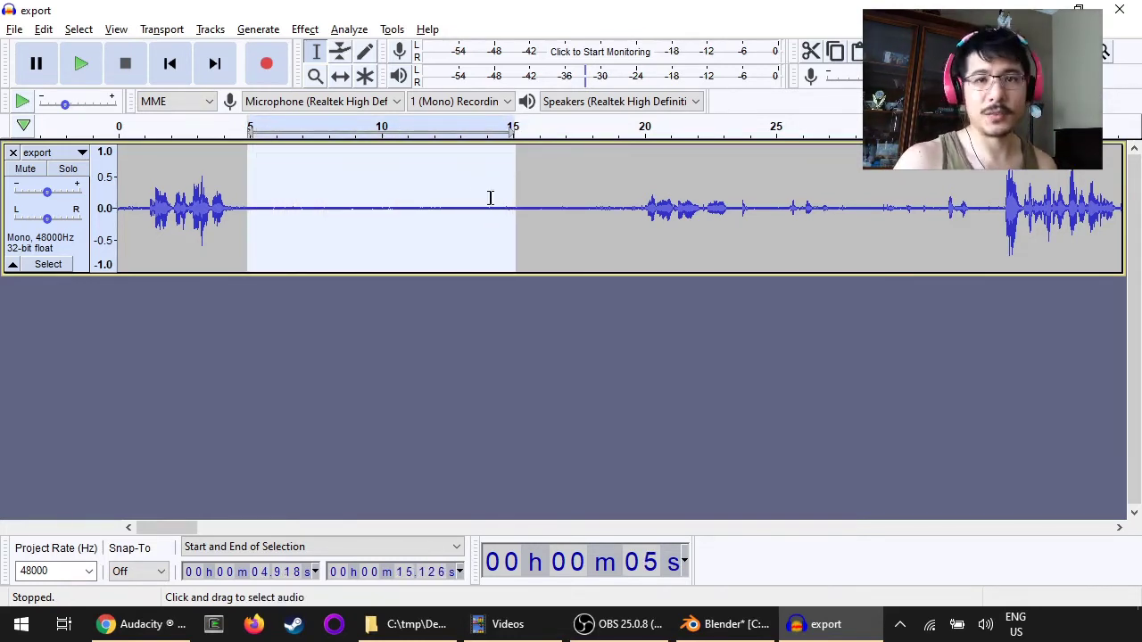
click(305, 29)
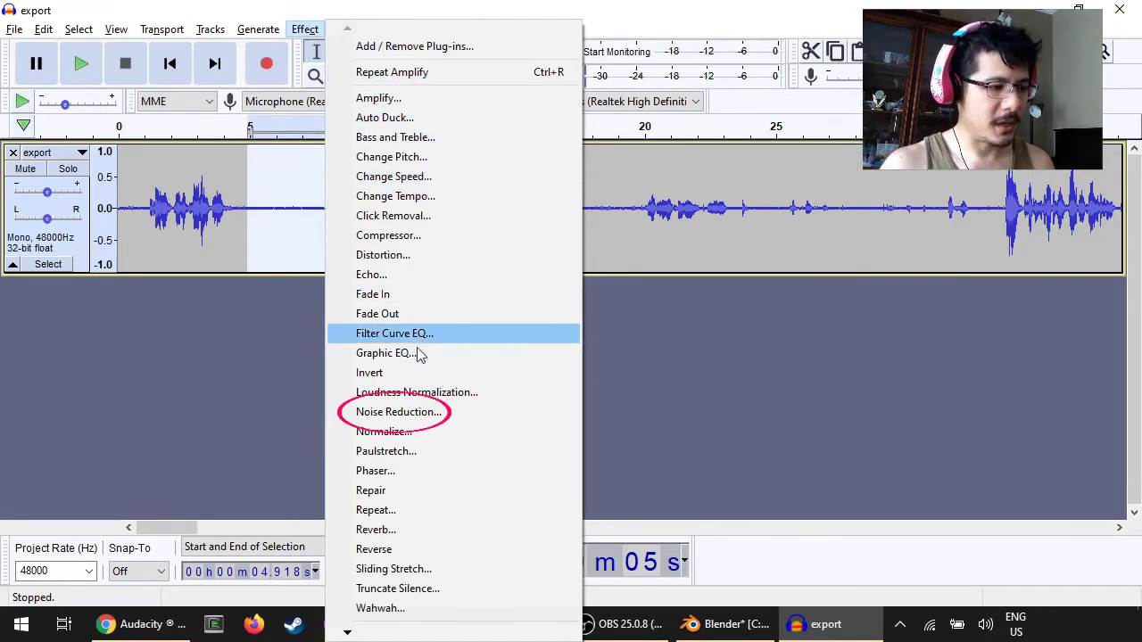
click(419, 416)
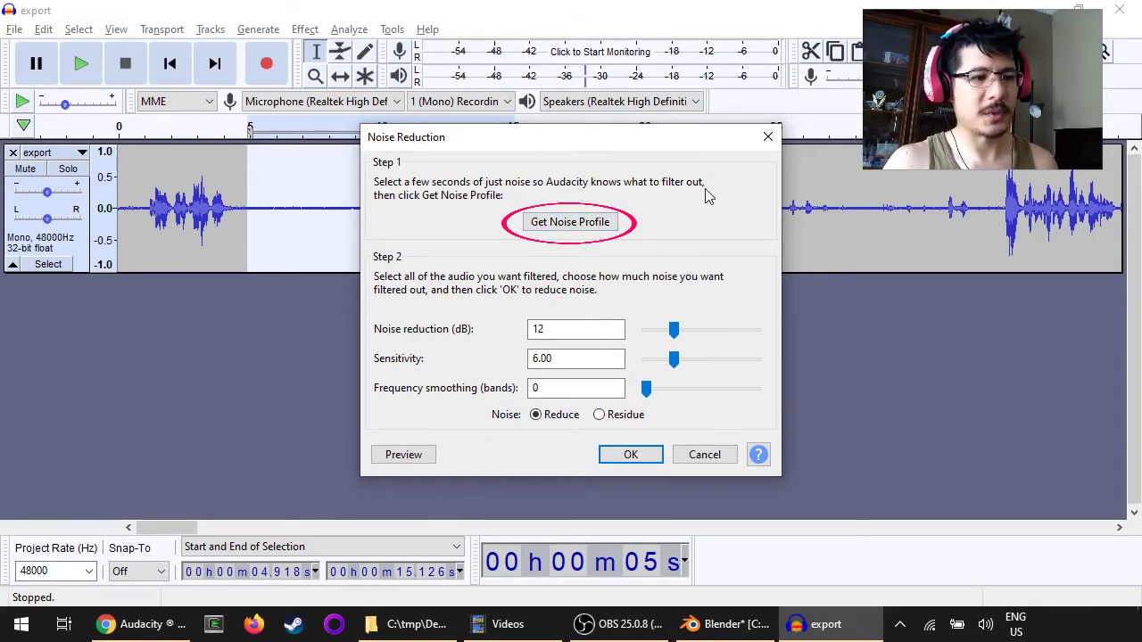
click(573, 223)
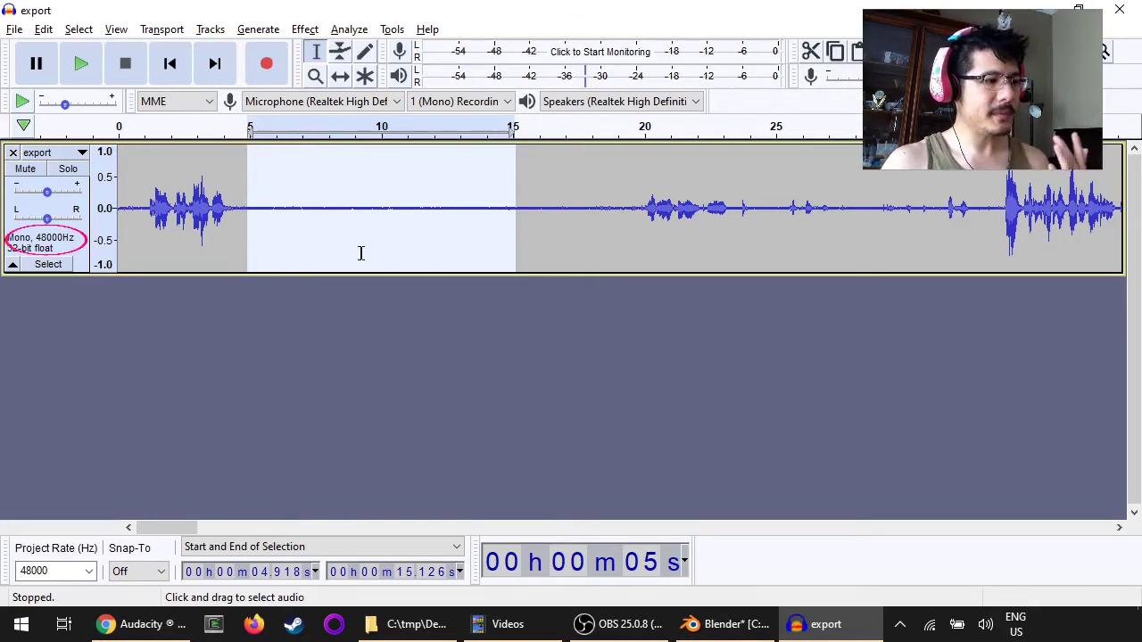
Select the entire track and apply Noise Reduction at 12 dB, sensitivity 6.00 and 0 frequency smoothing bands.
click(70, 247)
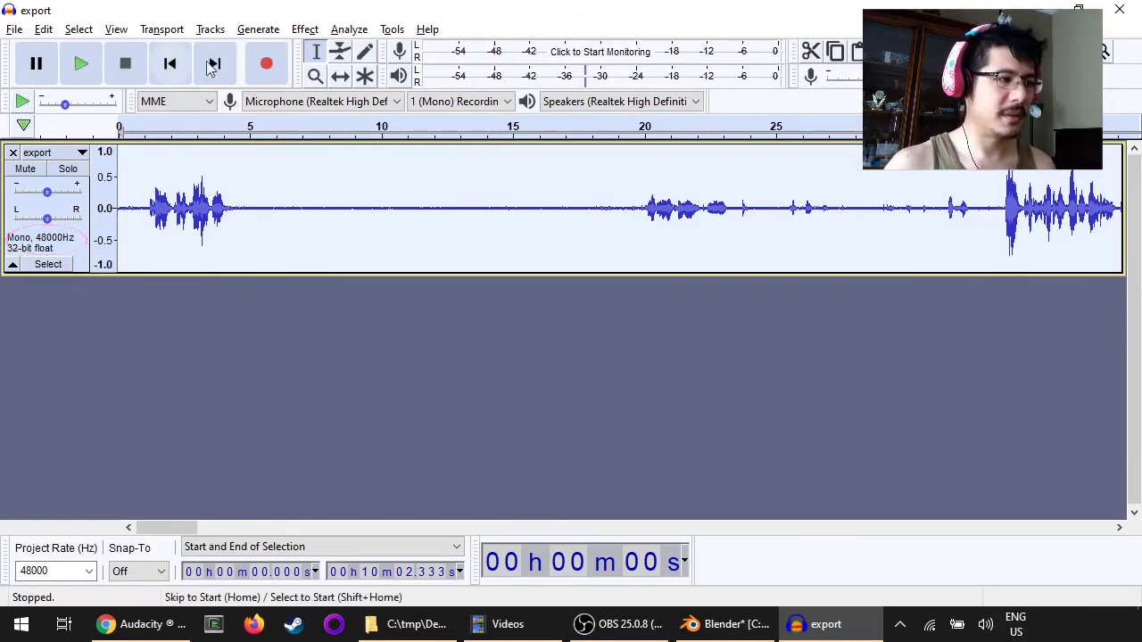
click(304, 29)
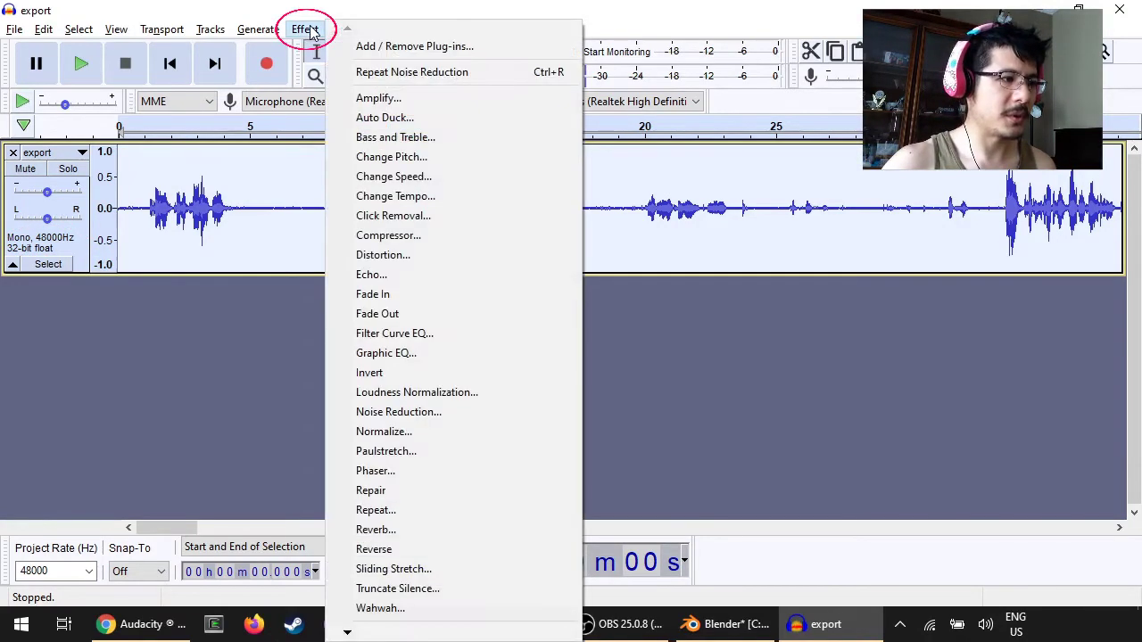
click(424, 416)
click(630, 457)
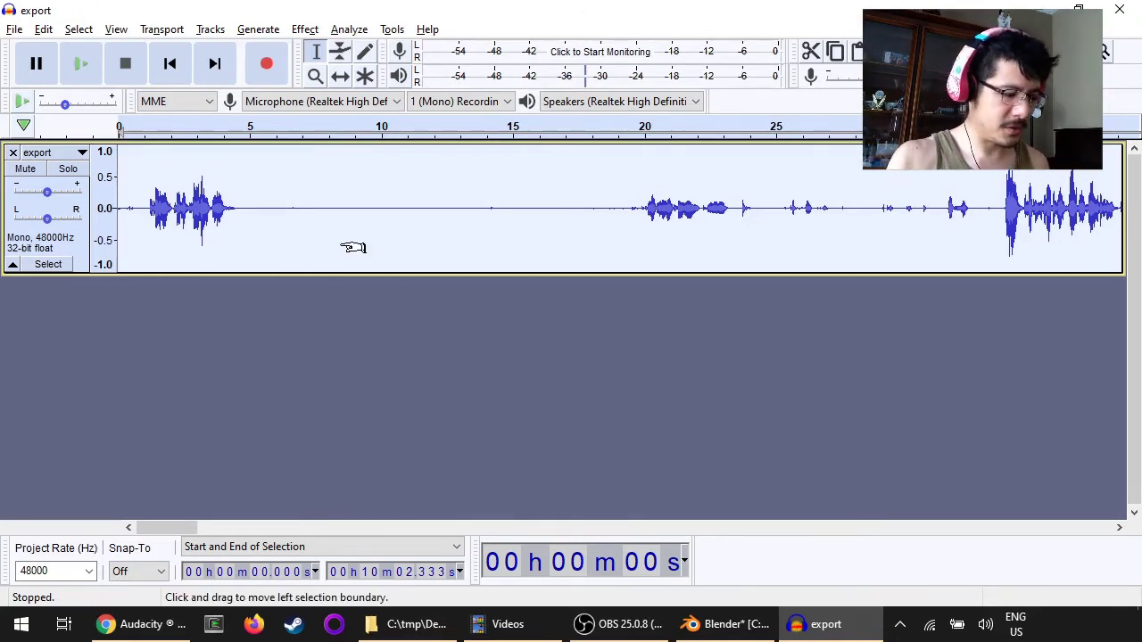
Fit the whole track in view and play its beginning to judge the noise-reduced sound, stopping playback when done.
key(ctrl+f)
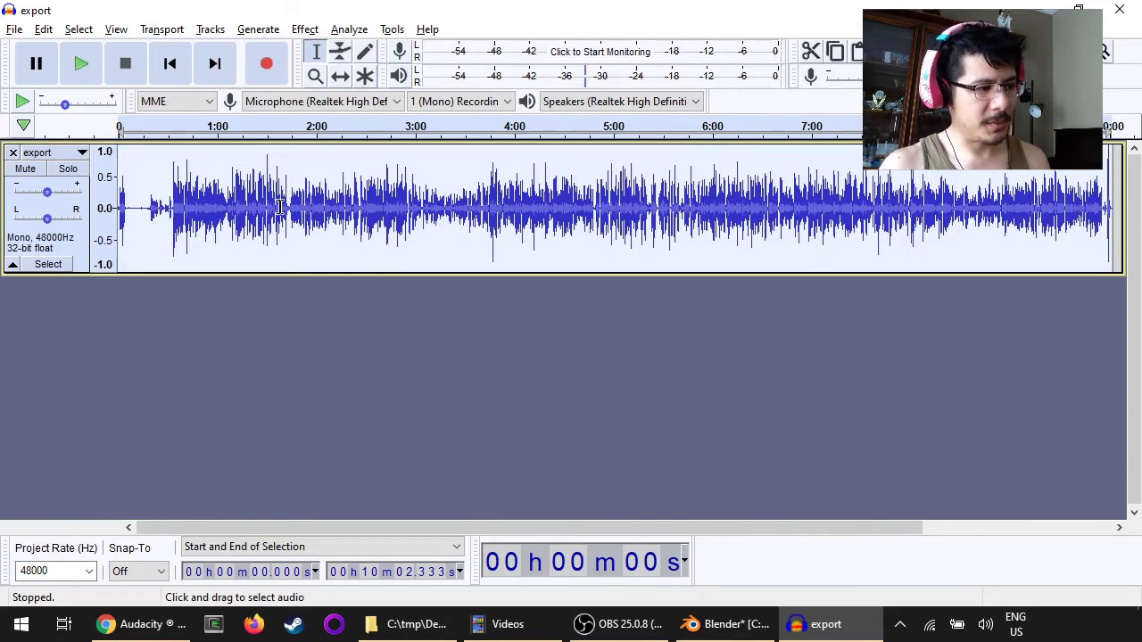
key(space)
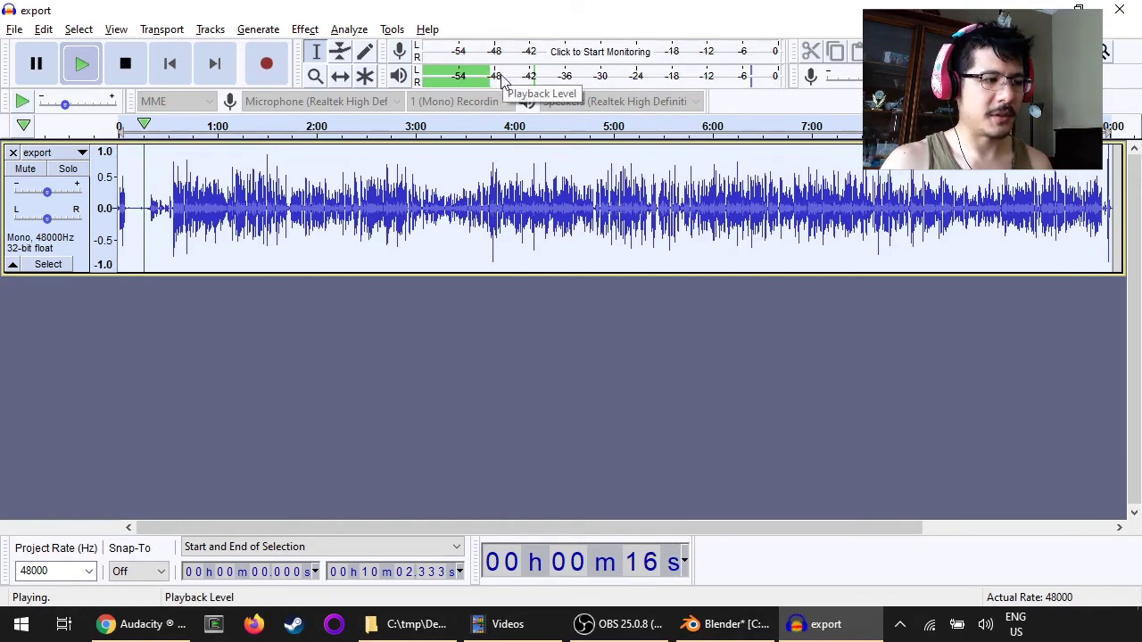
key(space)
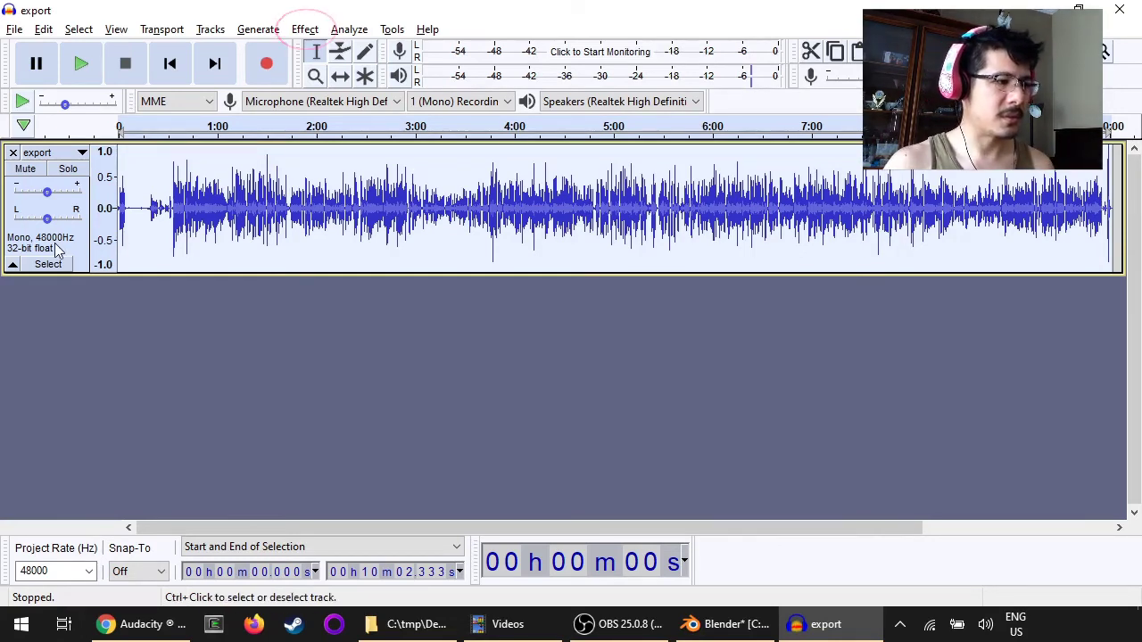
Normalize the whole track to a peak amplitude of -1.0 dB, with DC offset removal enabled.
click(304, 28)
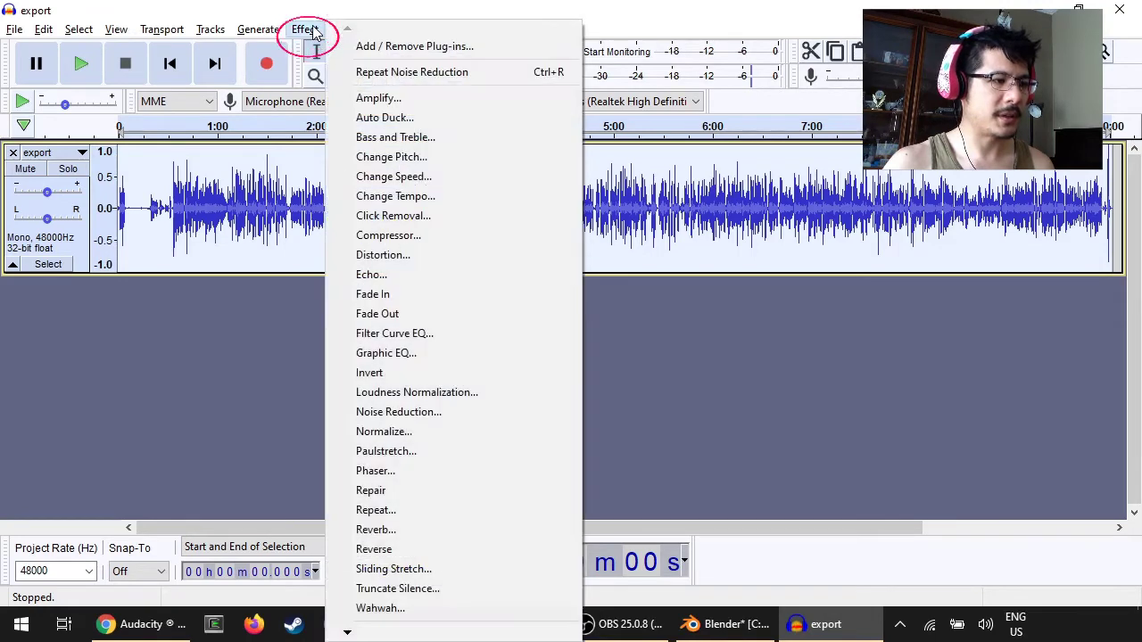
click(428, 436)
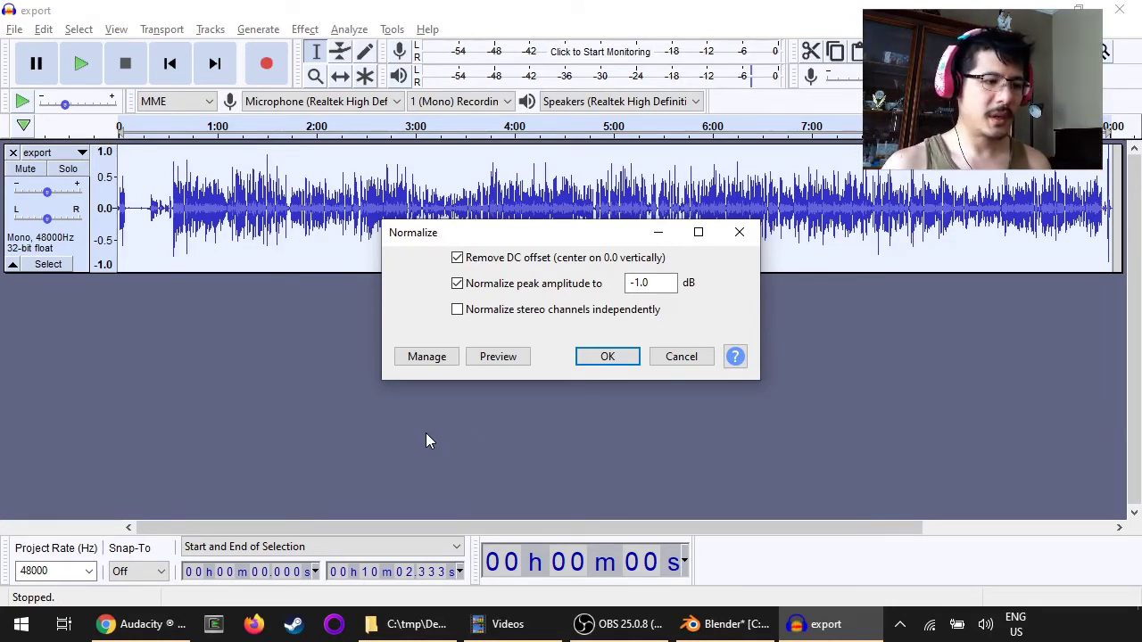
click(606, 359)
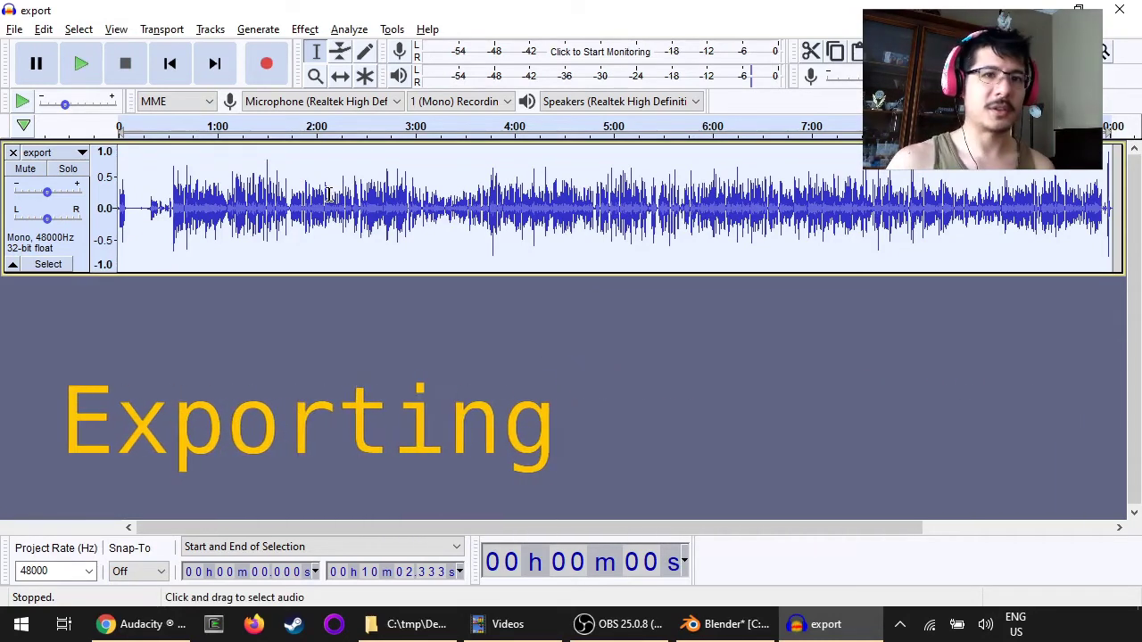
Export the audio as a signed 16-bit PCM WAV file named processed in the Demo folder, leaving all metadata tags blank.
click(12, 31)
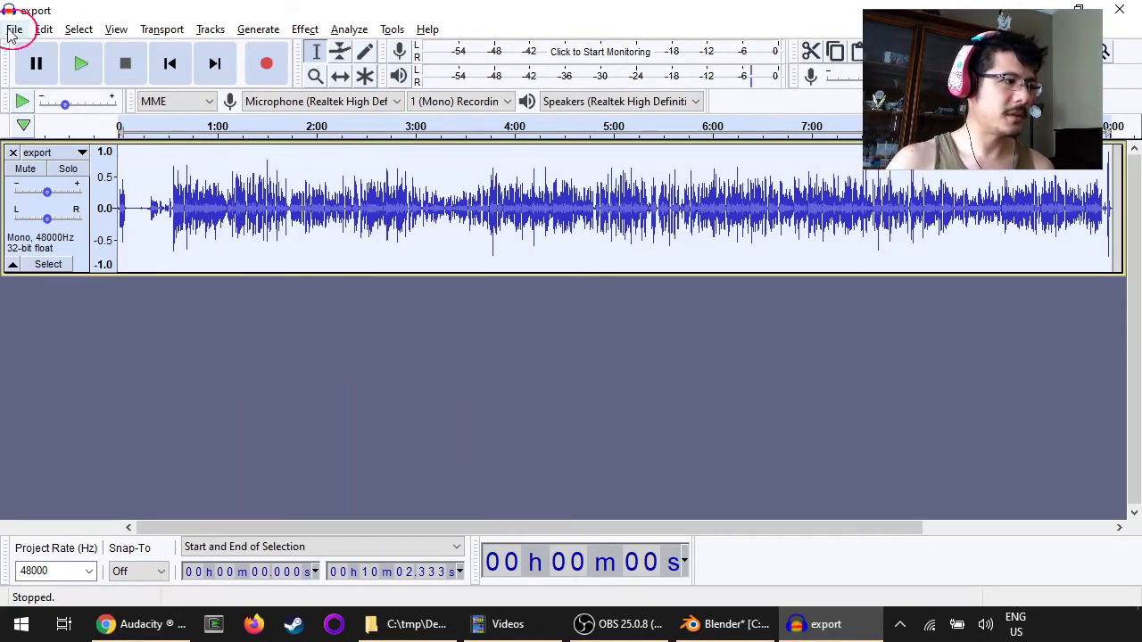
click(9, 32)
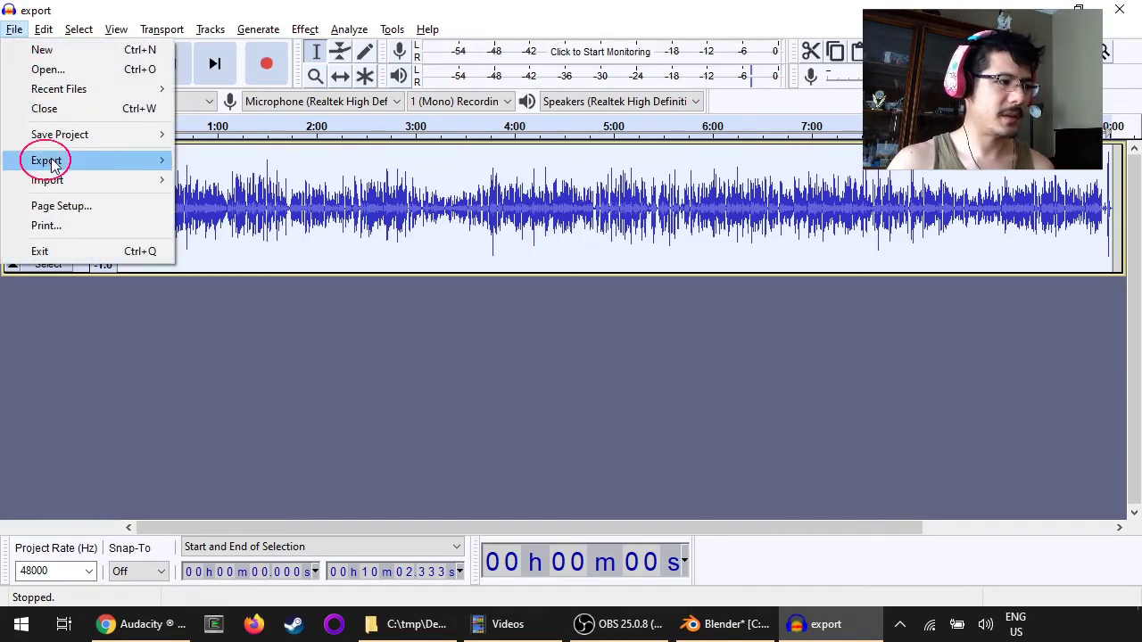
mouse_move(52, 163)
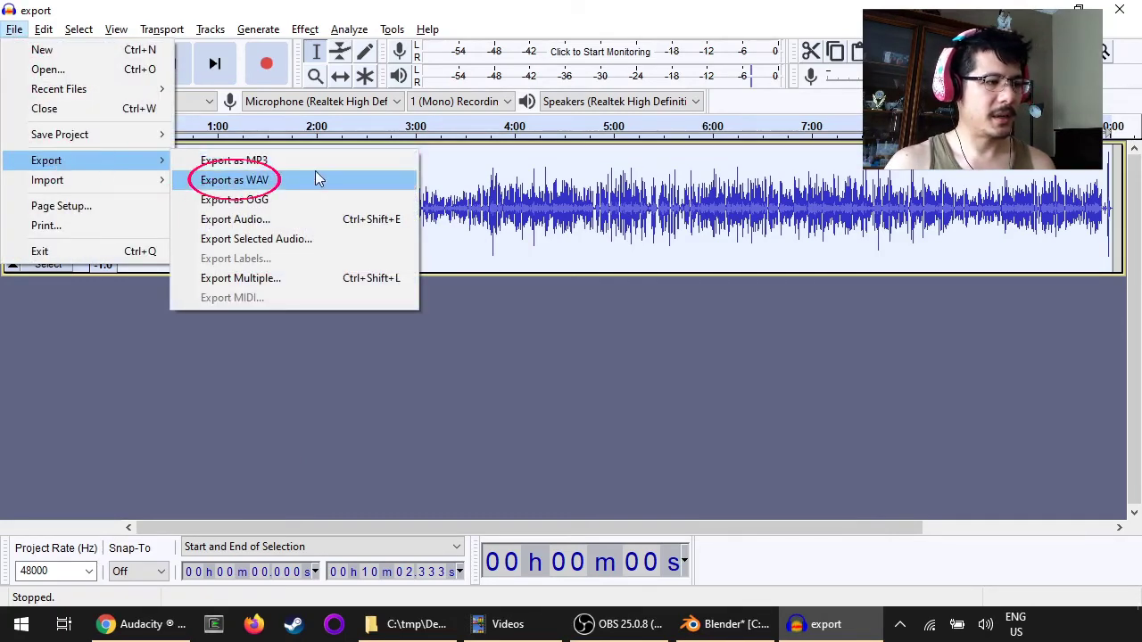
click(267, 184)
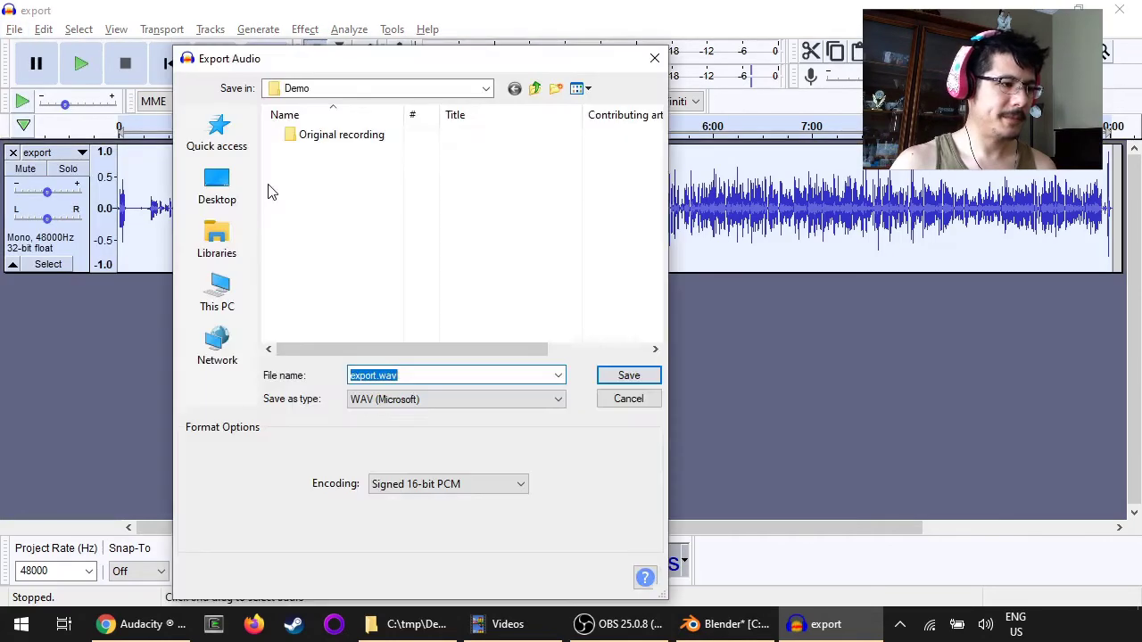
click(488, 95)
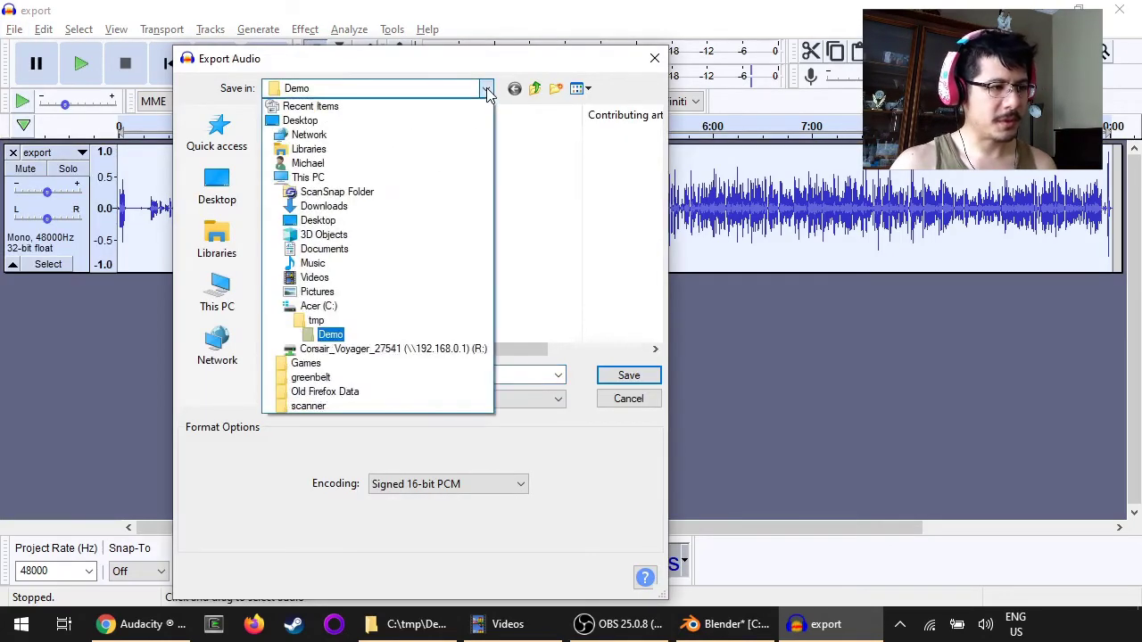
click(487, 96)
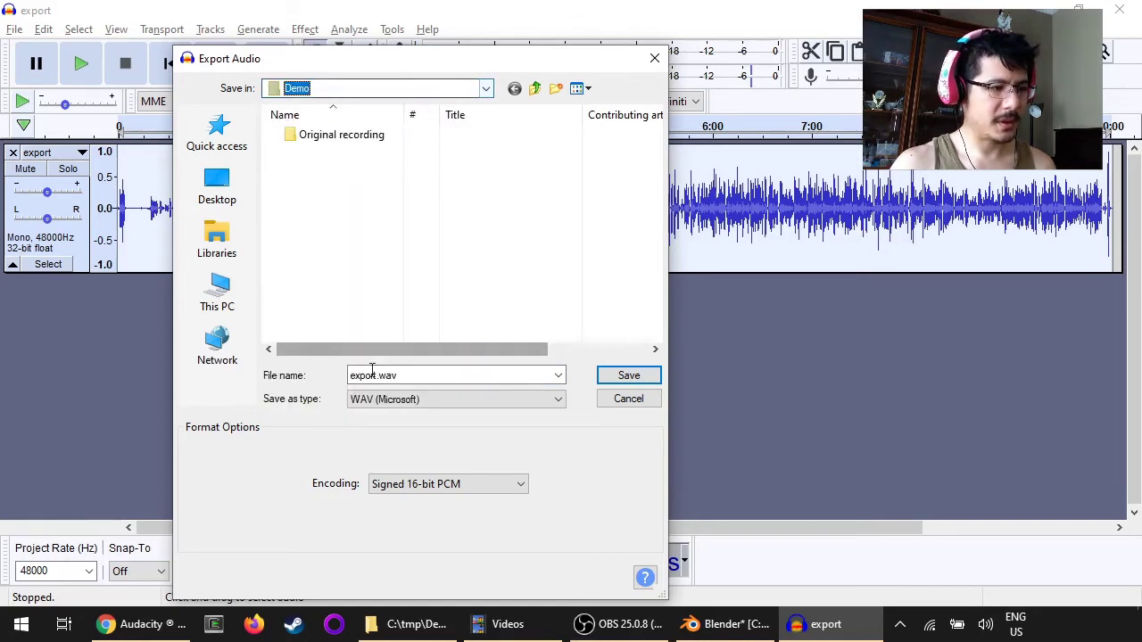
double_click(420, 375)
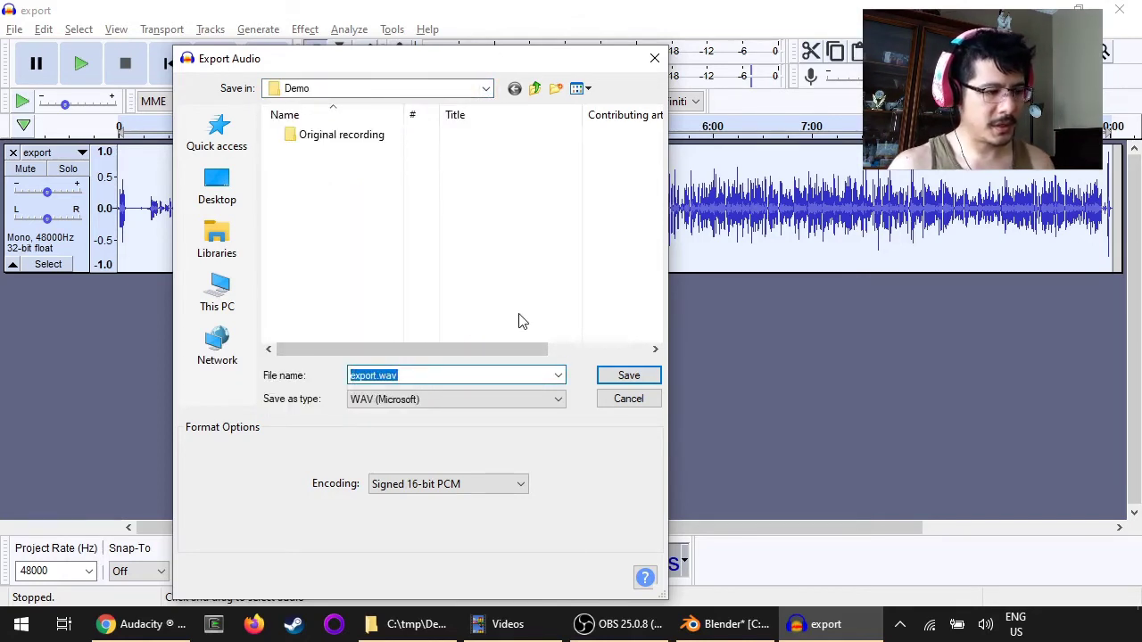
key(BackSpace)
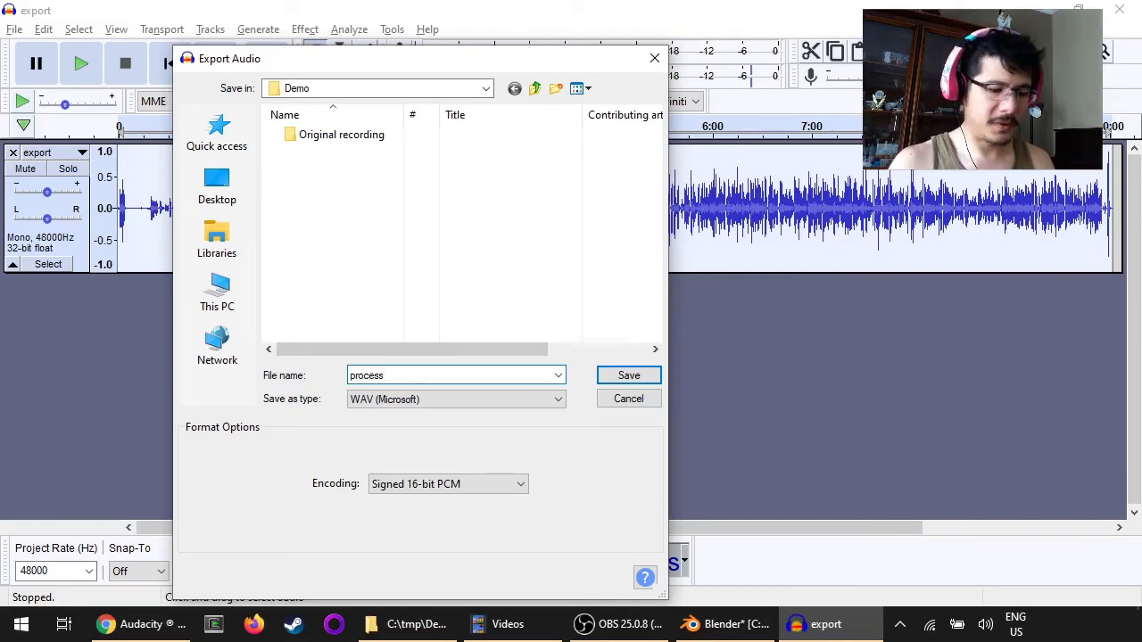
key(Return)
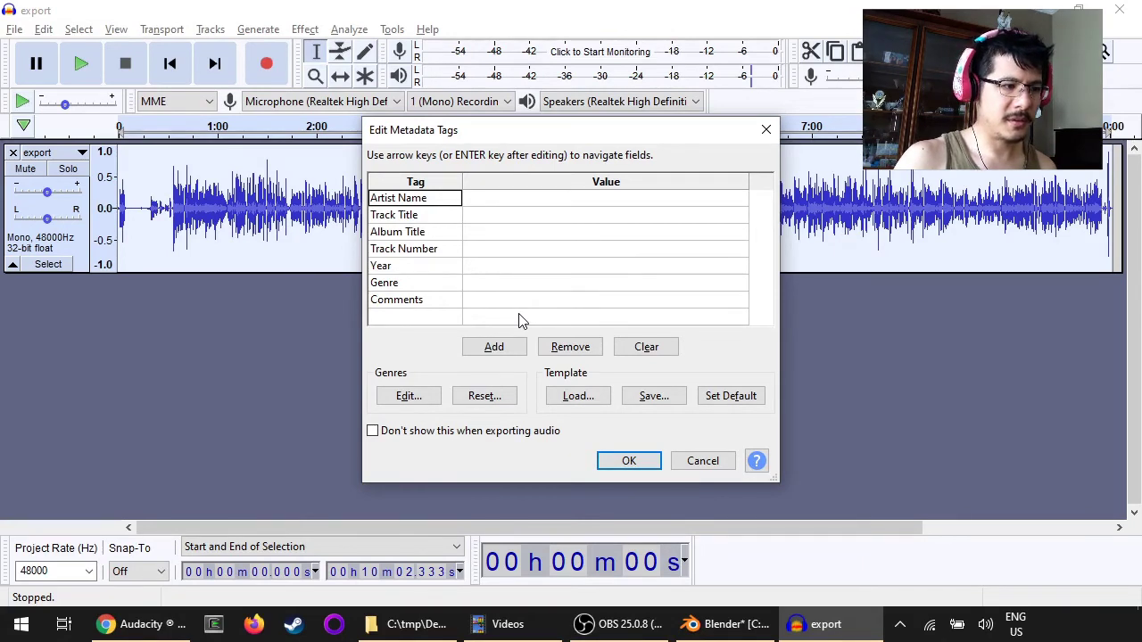
key(Return)
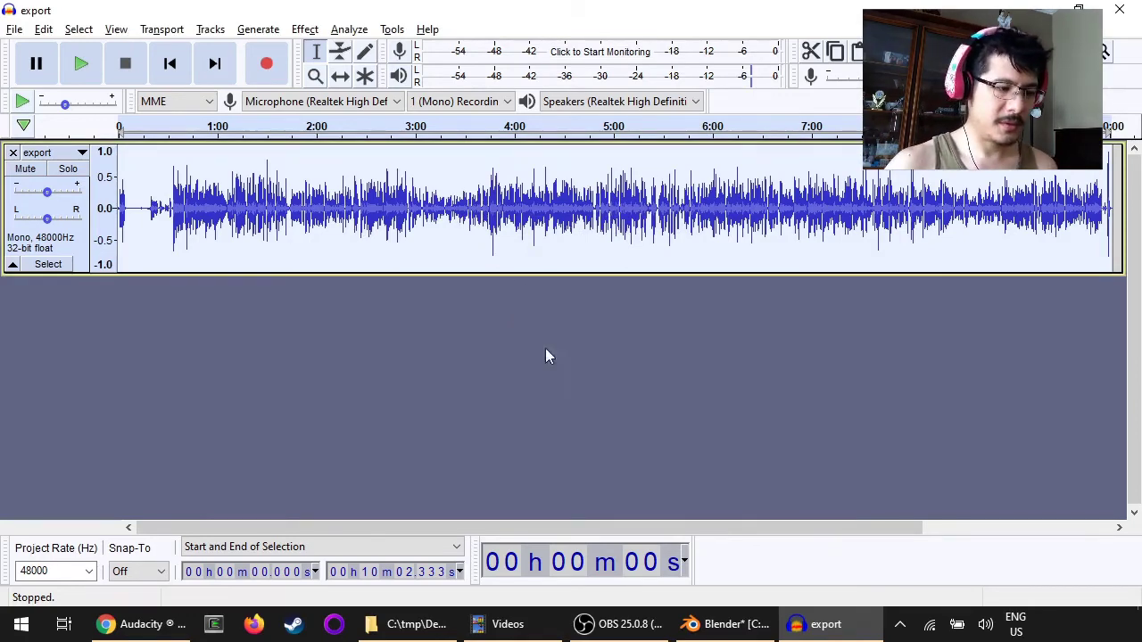
Switch to Blender, add processed.wav as a sound strip at frame 1, and turn on its waveform display.
click(734, 630)
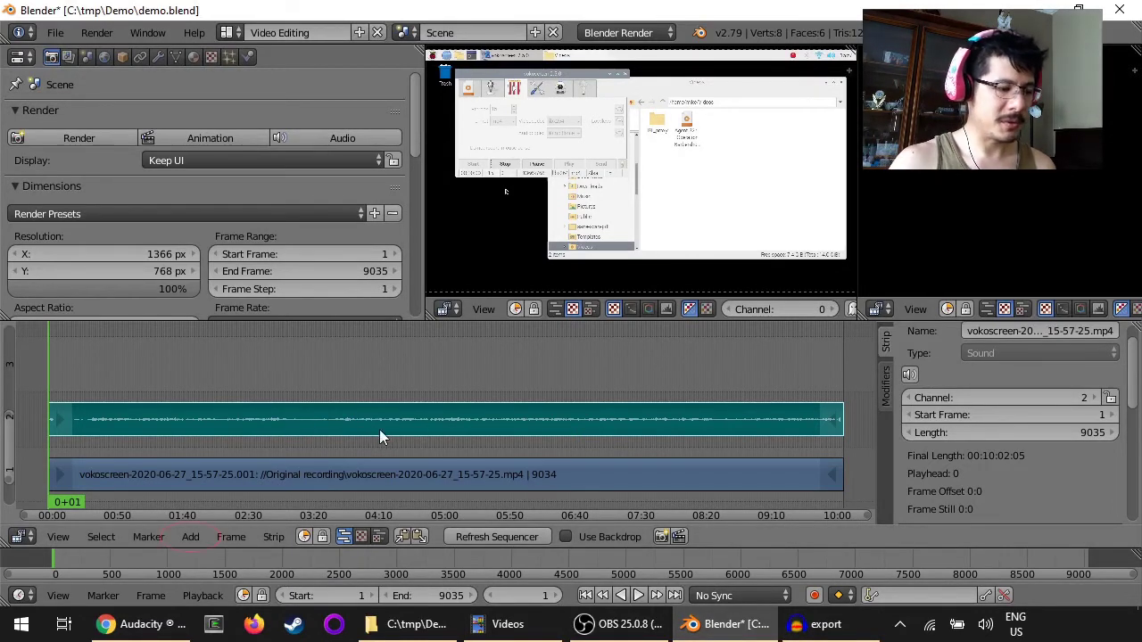
click(193, 536)
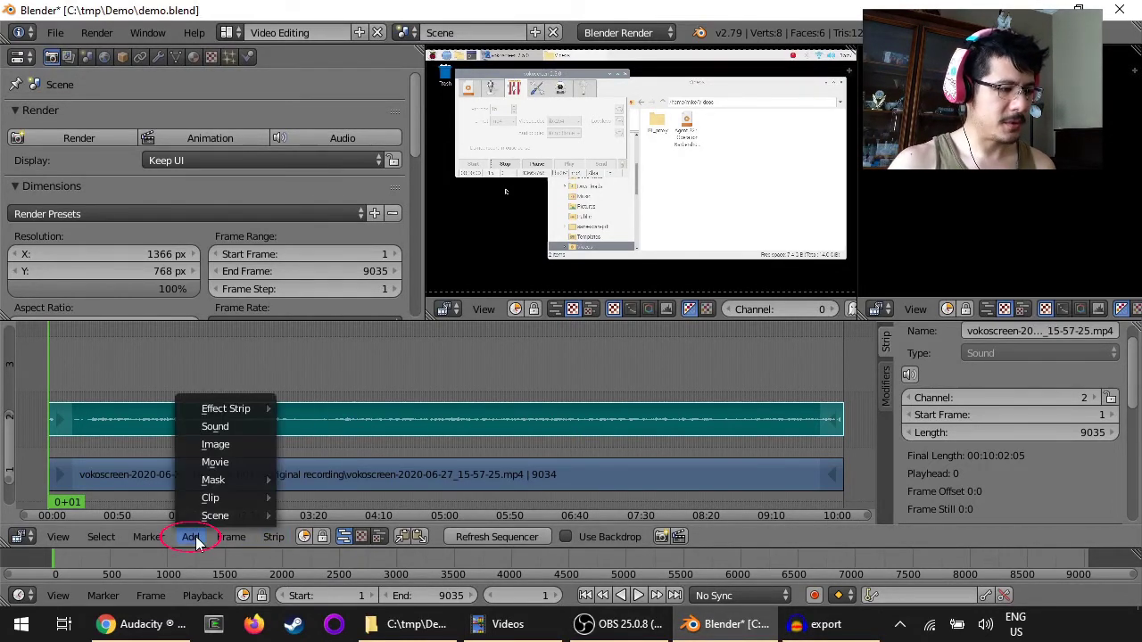
click(217, 428)
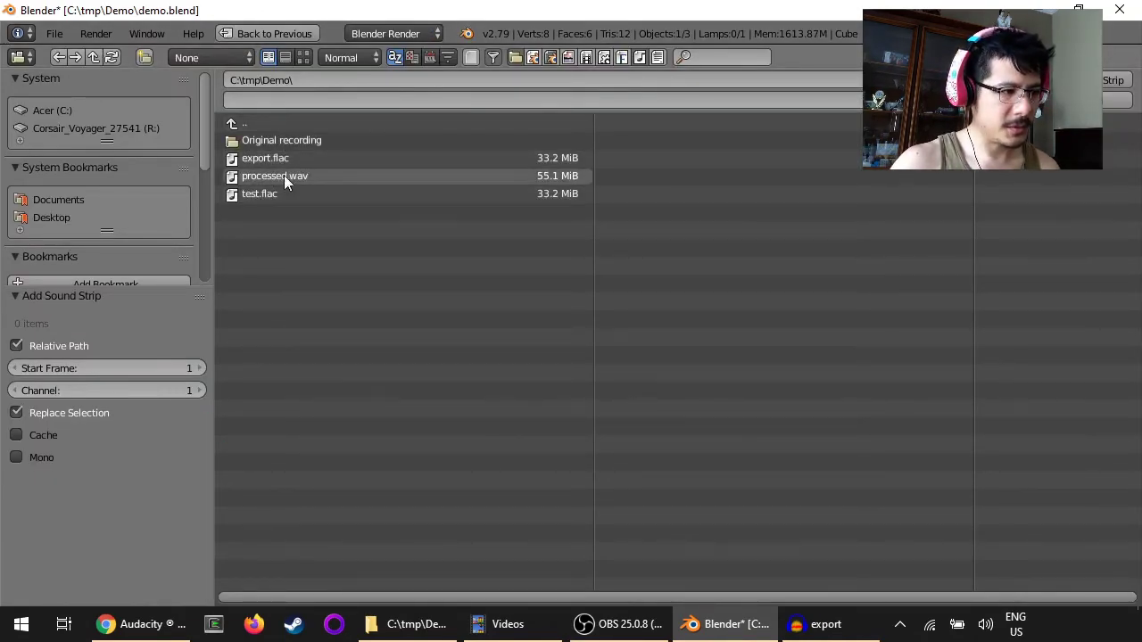
click(272, 177)
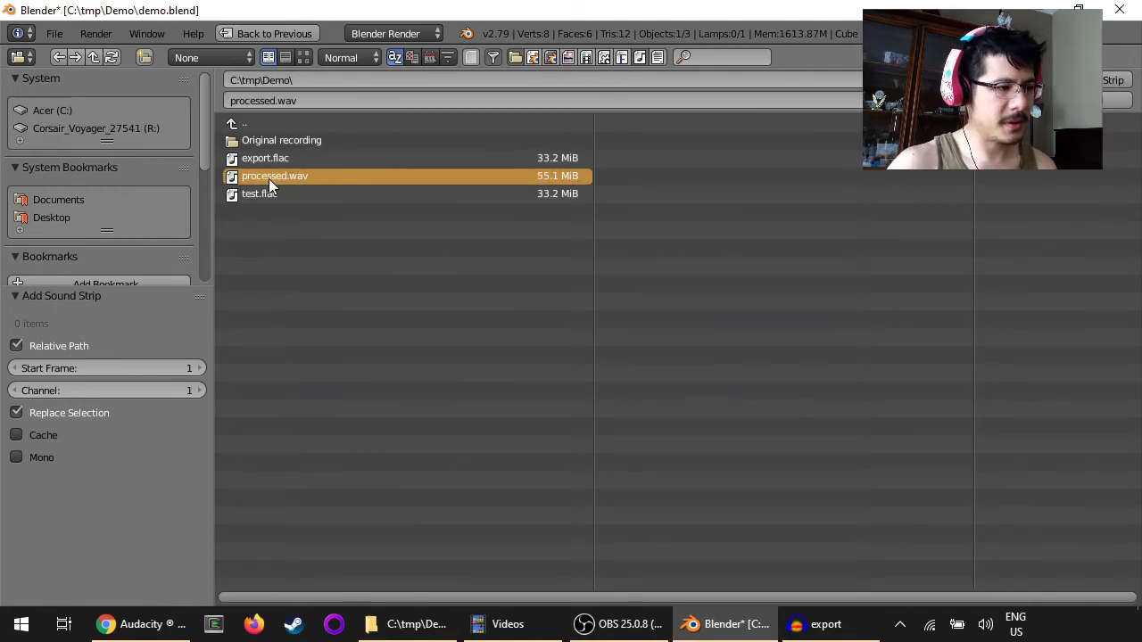
double_click(269, 178)
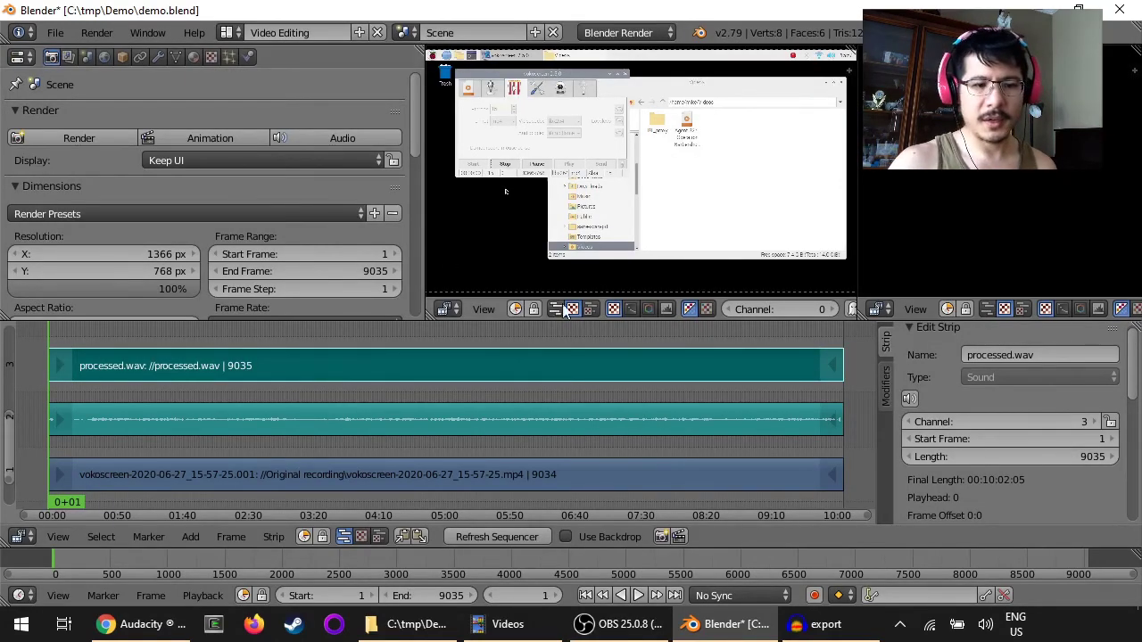
drag(1133, 355, 1135, 421)
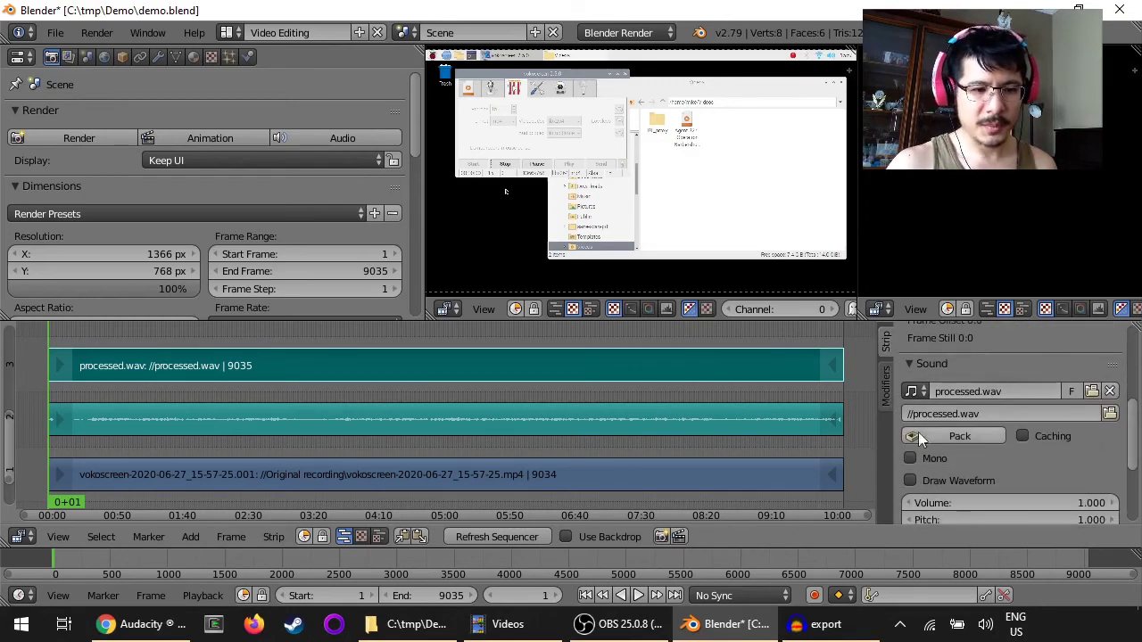
click(971, 480)
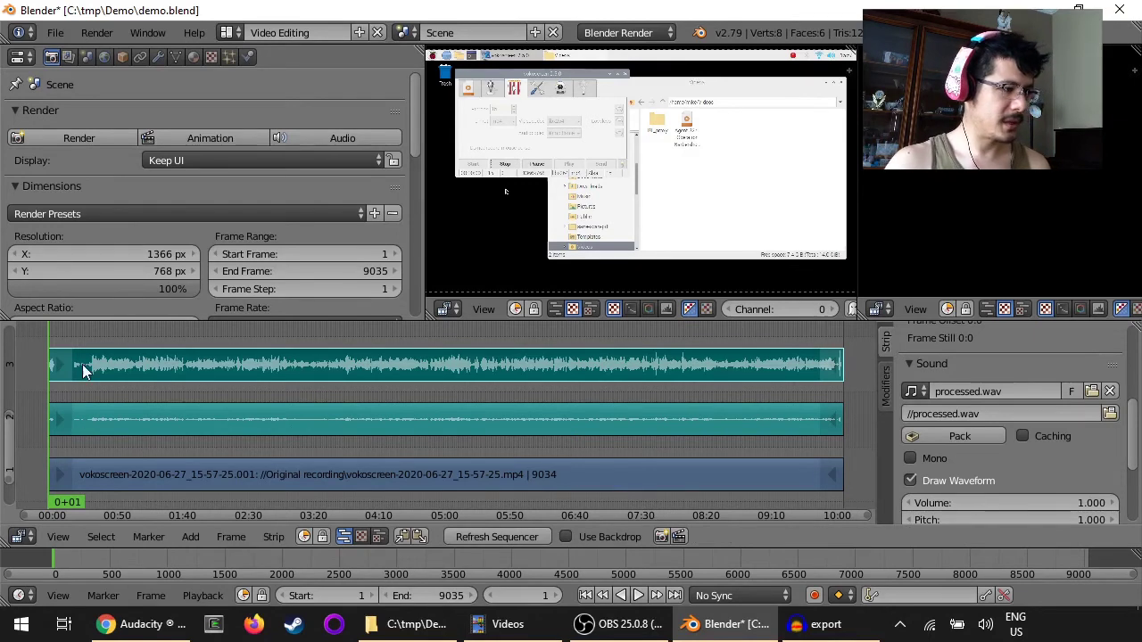
Erase the original recording's sound strip from channel 2 and move the processed.wav strip into channel 2, keeping its start frame.
click(211, 420)
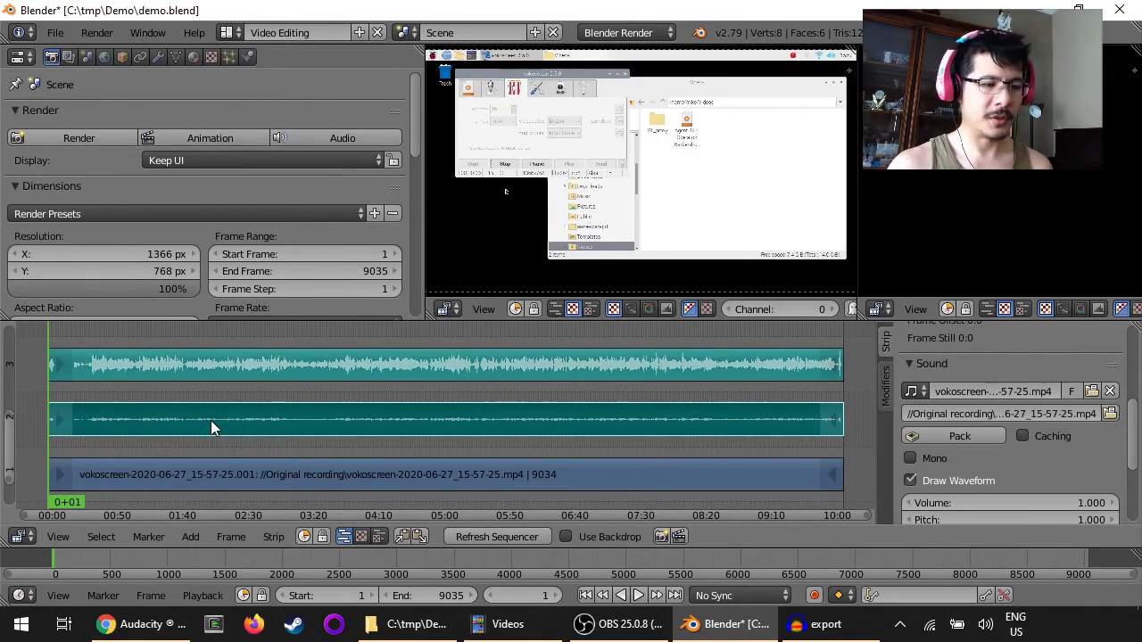
key(x)
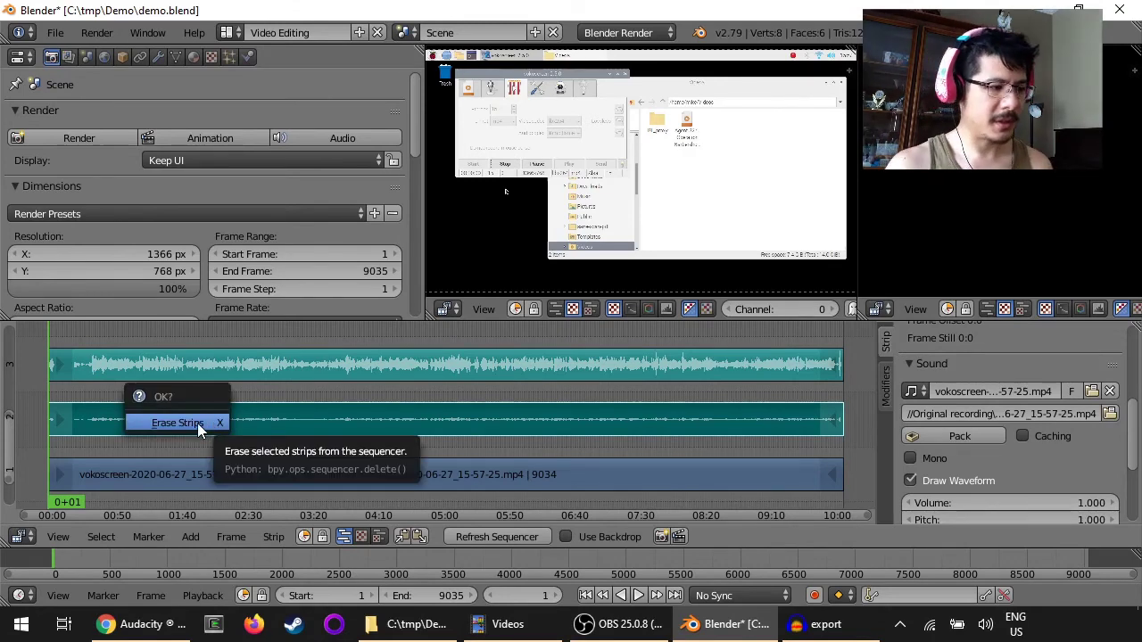
click(197, 423)
right_click(232, 371)
key(g)
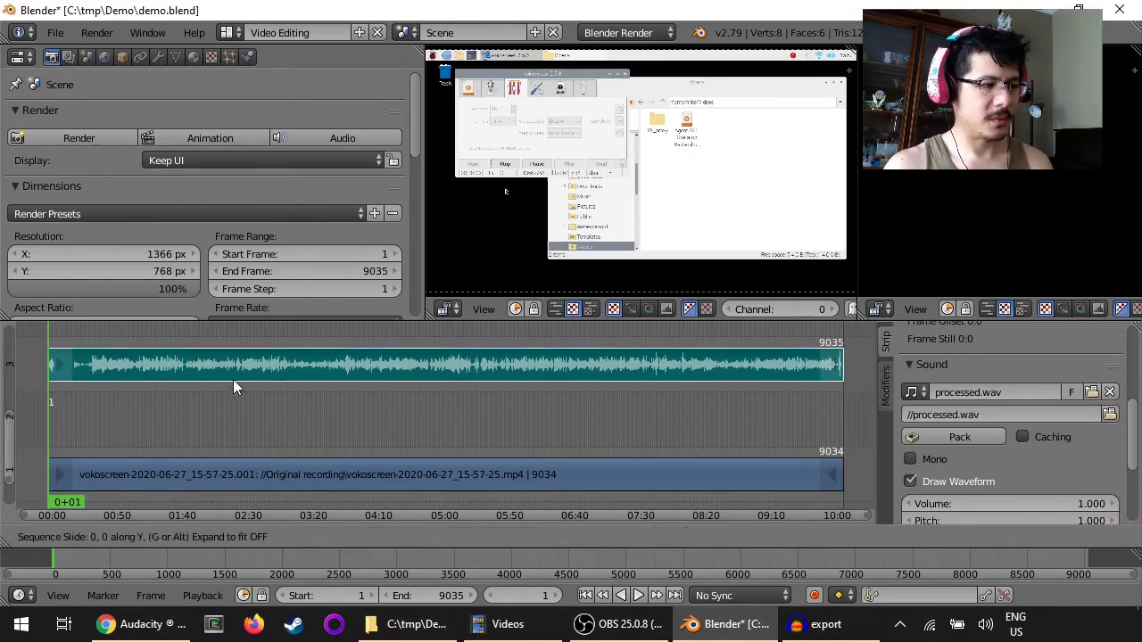
click(238, 421)
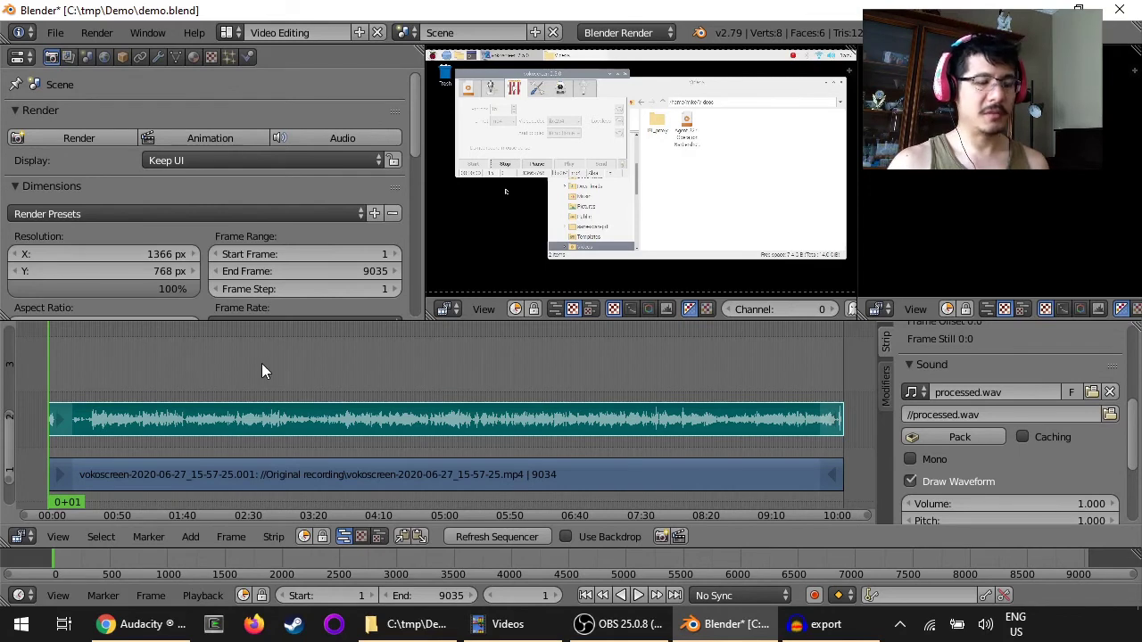